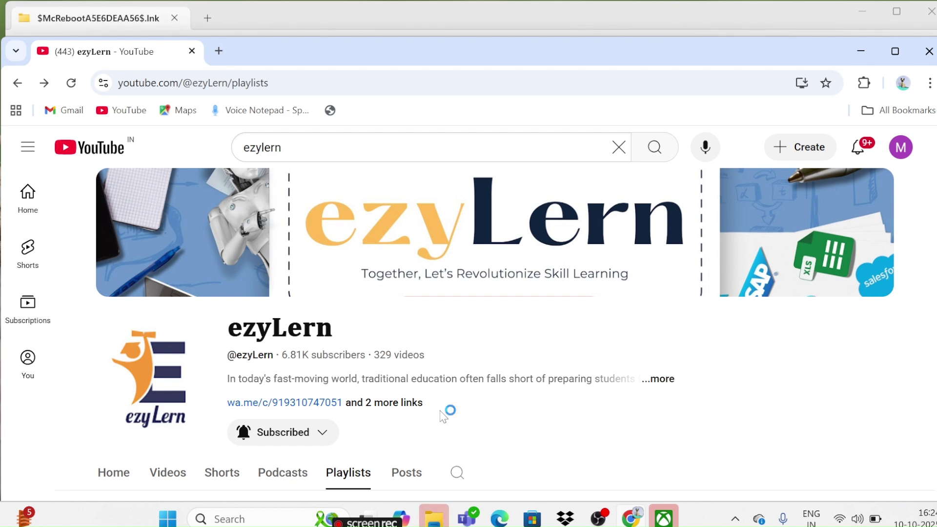
- Find the SAP Installation playlist among the ezyLern channel's playlists and open its full video list
scroll(443, 415, down, 3)
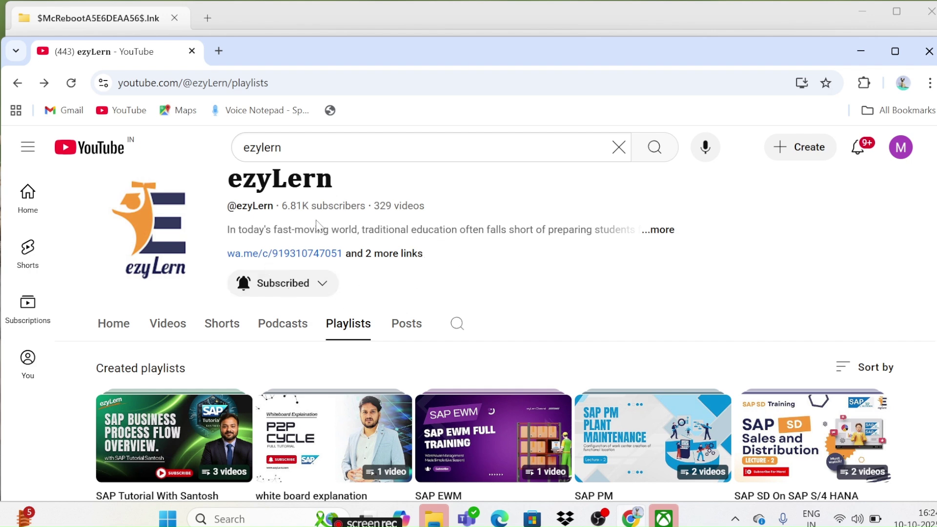
scroll(318, 226, up, 1)
scroll(358, 306, down, 4)
scroll(358, 310, down, 1)
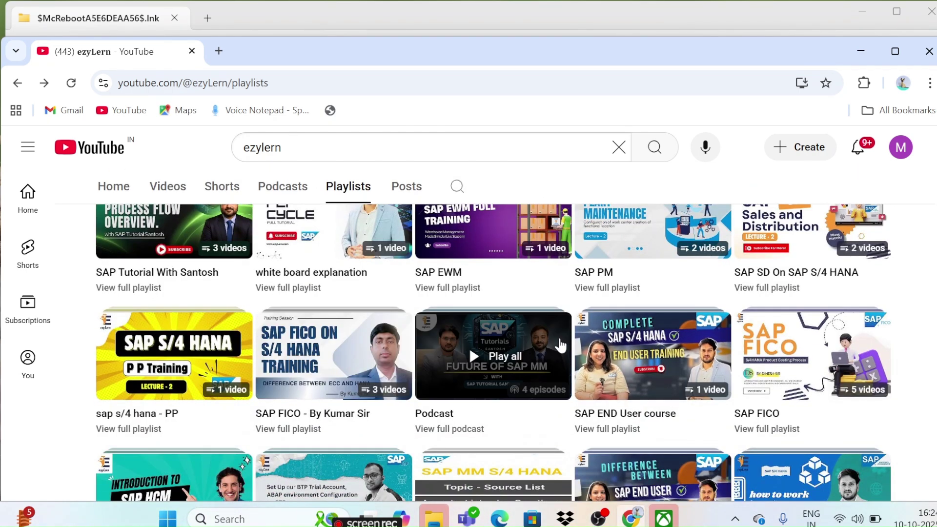
scroll(560, 345, down, 3)
scroll(523, 357, down, 1)
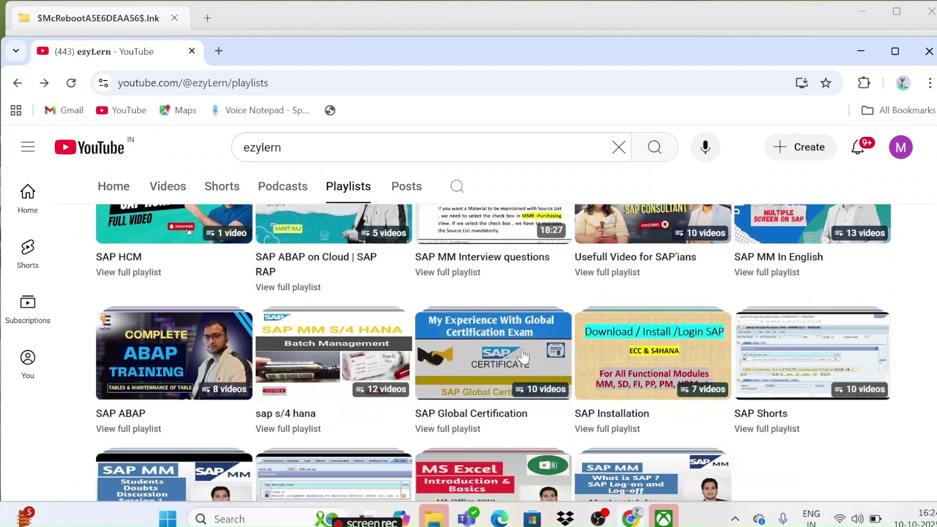
click(605, 431)
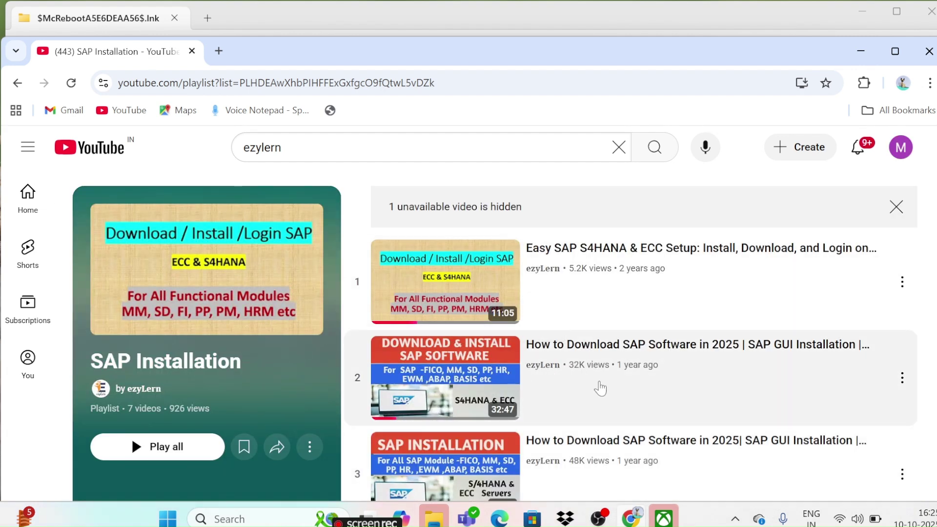
- Look through the videos in the SAP Installation playlist
scroll(581, 388, down, 2)
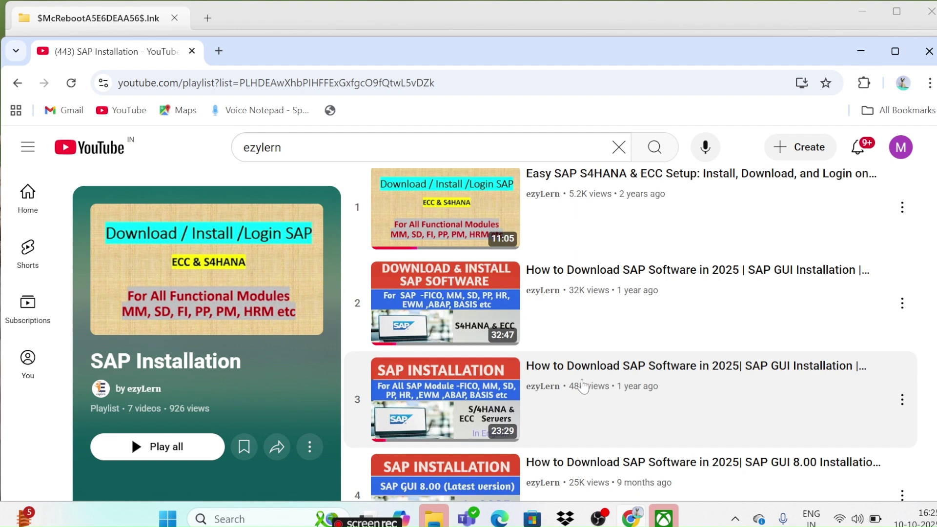
scroll(602, 388, down, 3)
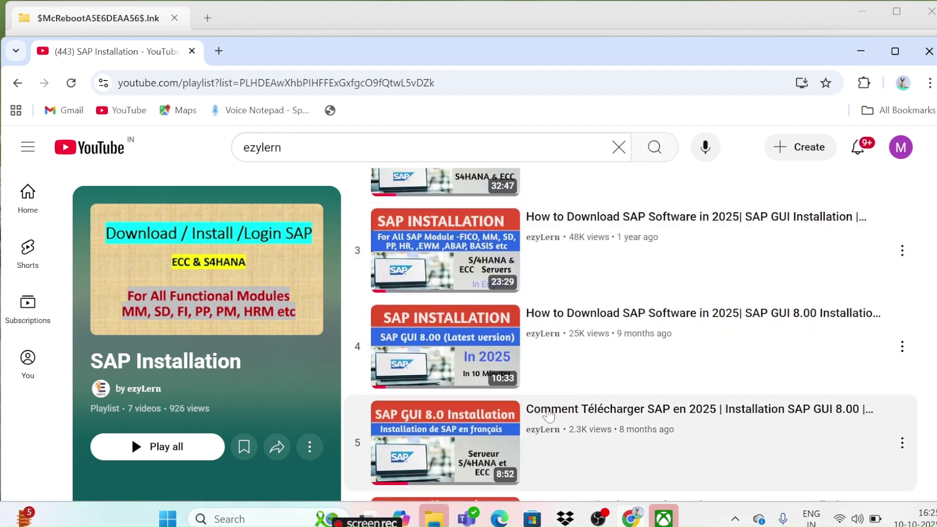
scroll(547, 415, down, 2)
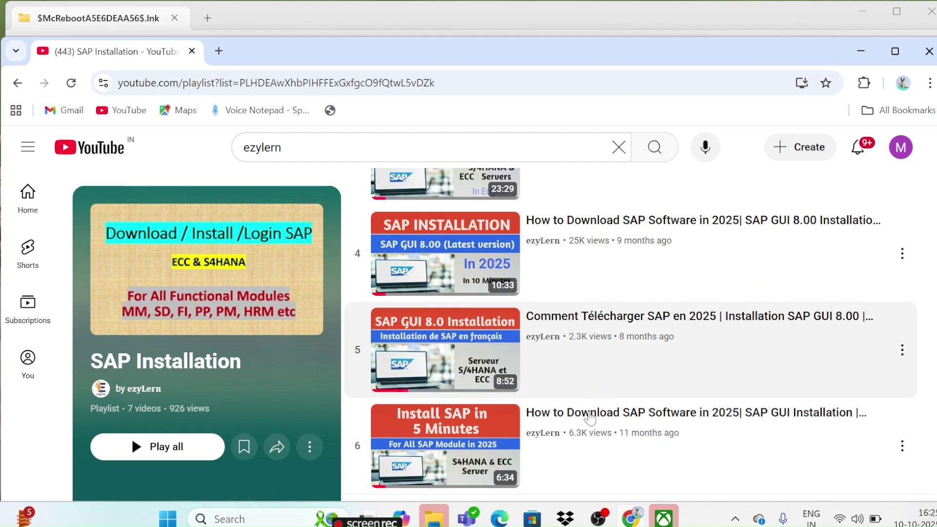
scroll(585, 397, up, 6)
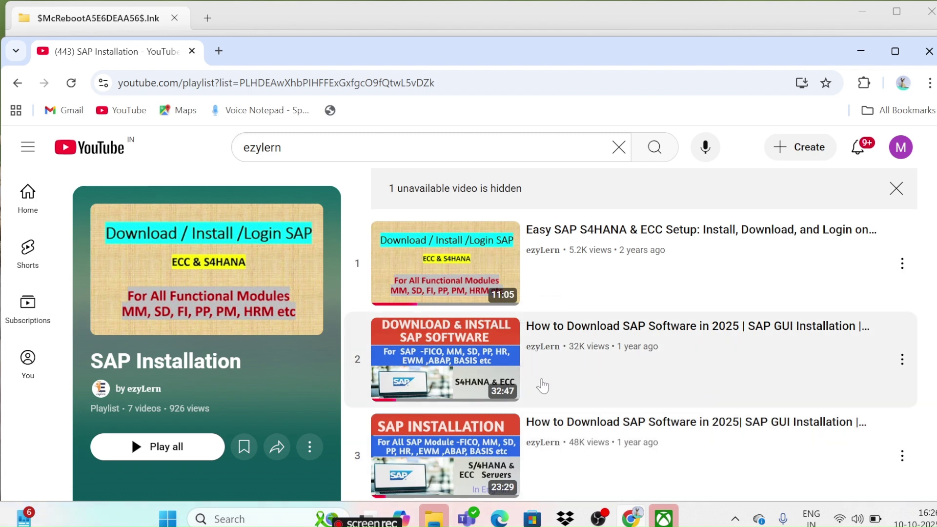
scroll(554, 389, down, 1)
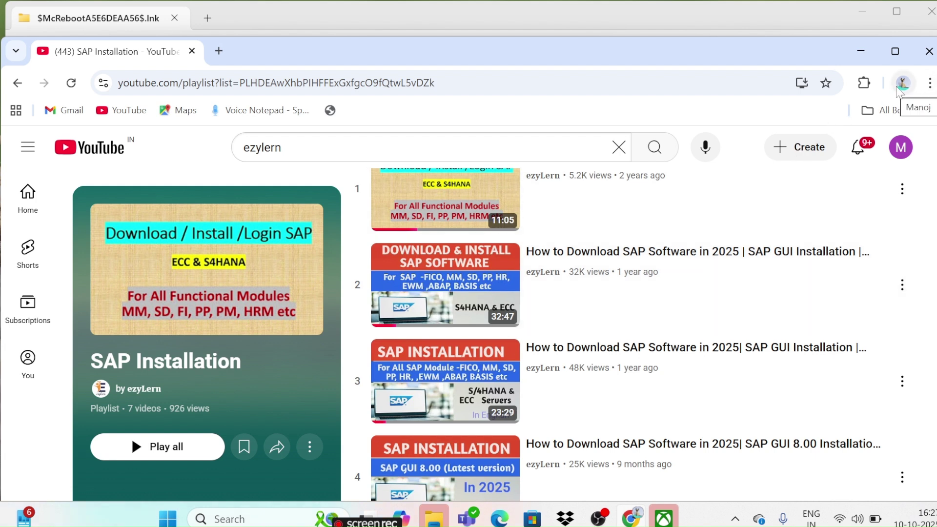
- Open the SAP GUI 7.70 .ZIP archive from the browser's download history
click(929, 84)
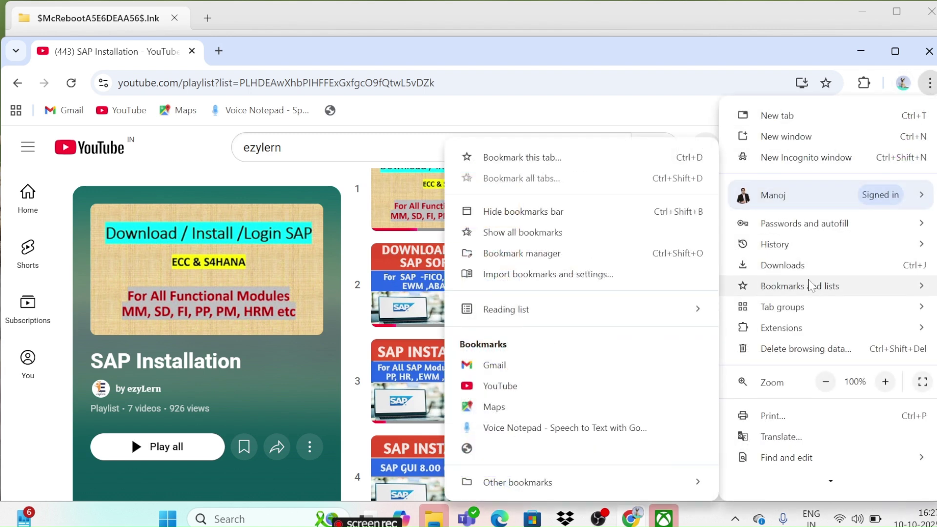
click(805, 266)
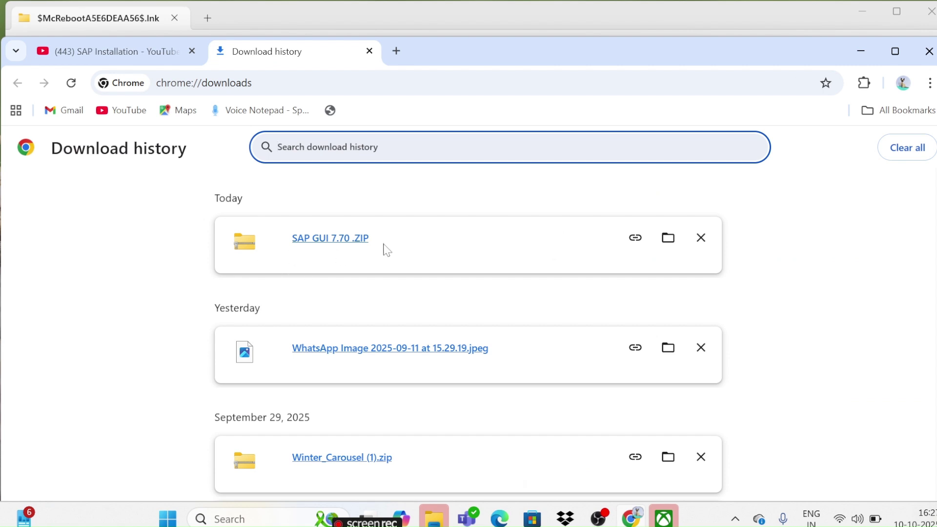
click(312, 249)
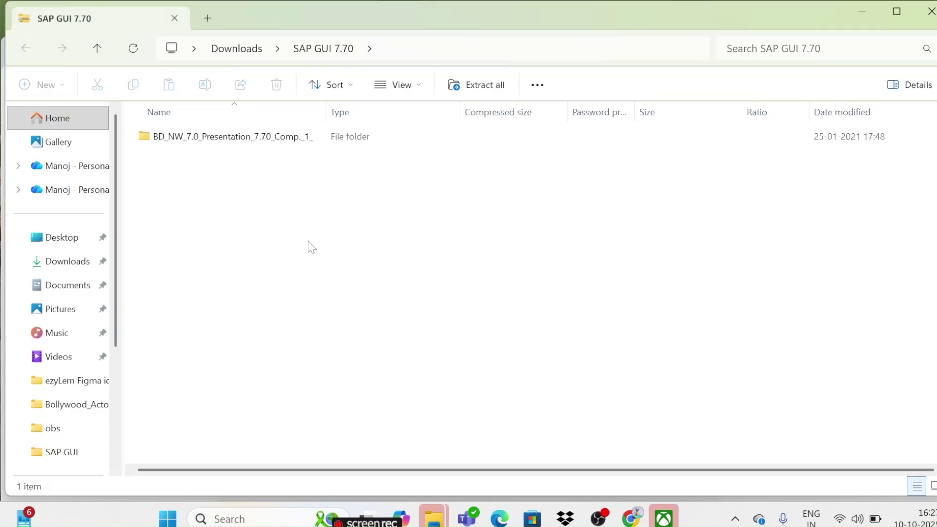
- Browse the archive to BD_NW_7.0_Presentation_7.70_Comp._1_ > PRES1 > GUI > Windows > Win32 and locate the SetupAll application
click(195, 144)
double_click(198, 146)
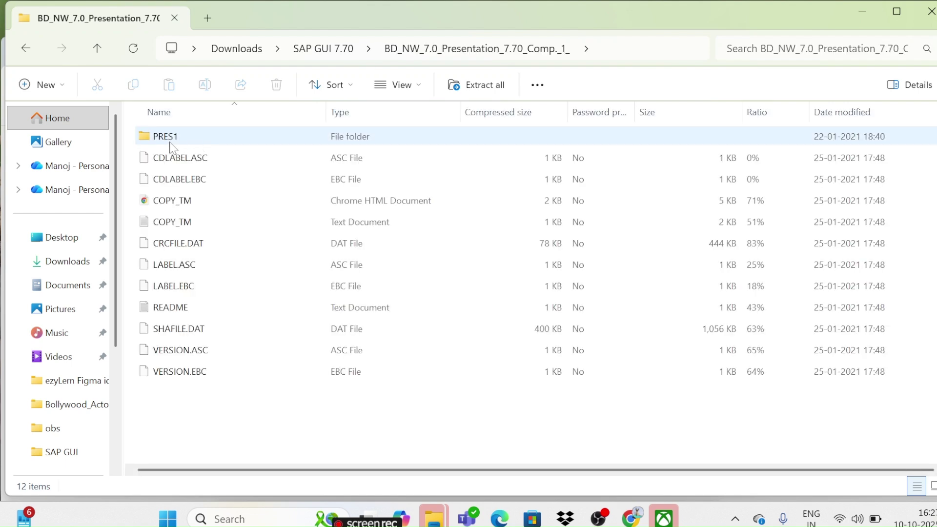
click(171, 141)
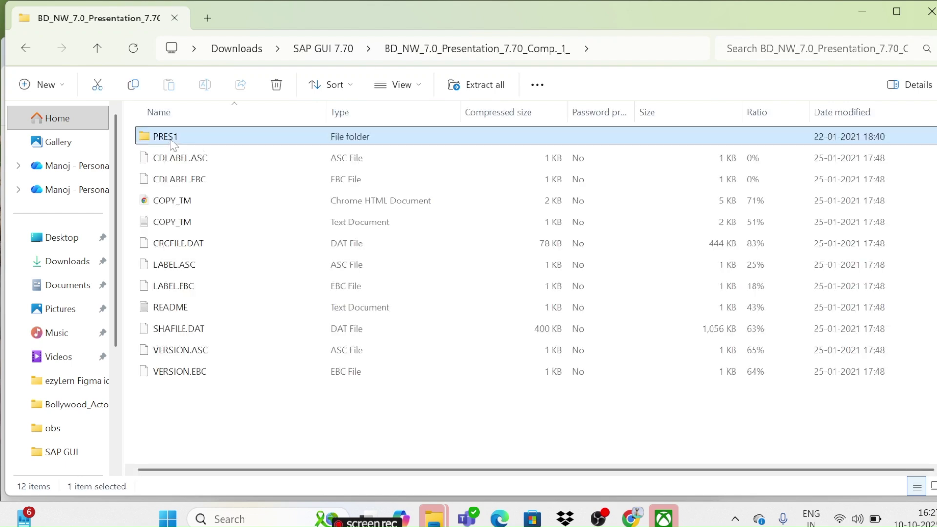
double_click(172, 143)
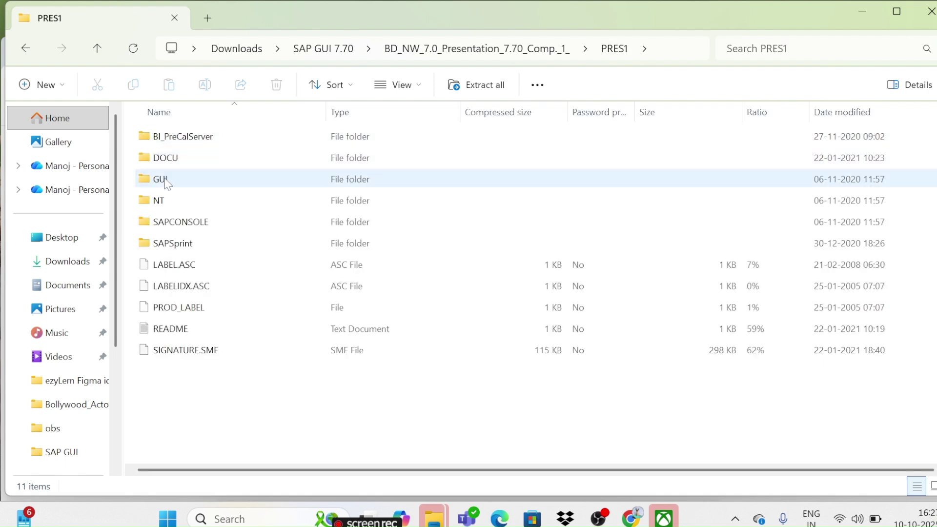
double_click(166, 180)
double_click(176, 145)
double_click(176, 142)
scroll(211, 336, down, 3)
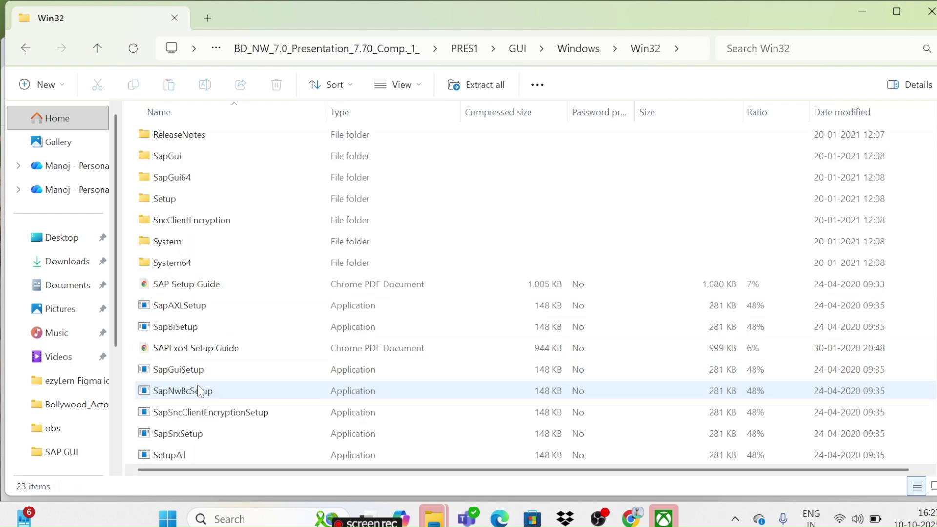
- Launch SetupAll from the zipped folder and extract all the archive's files to the SAP GUI folder on the Desktop
double_click(192, 455)
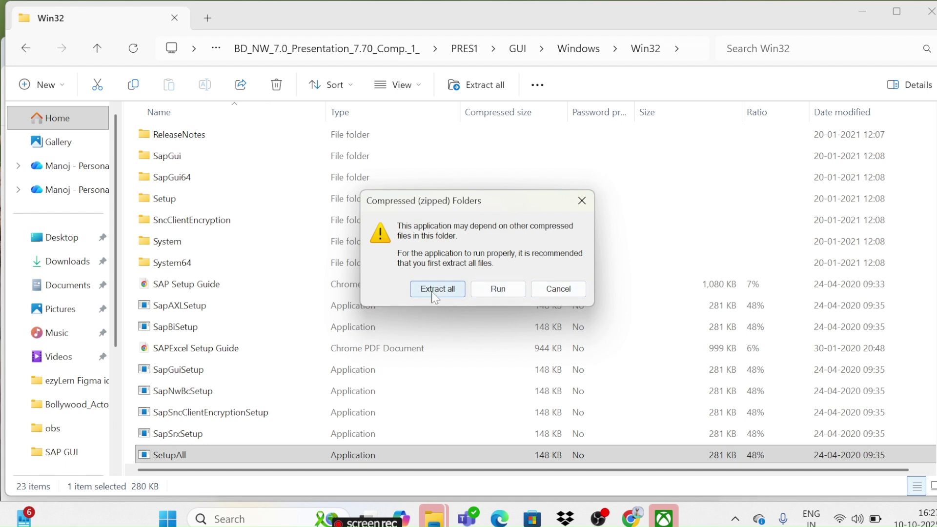
click(436, 289)
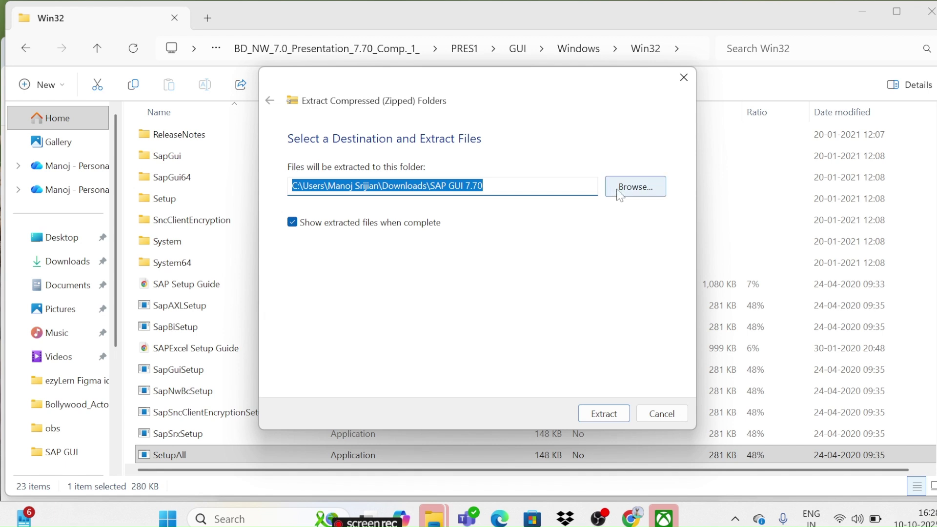
click(635, 187)
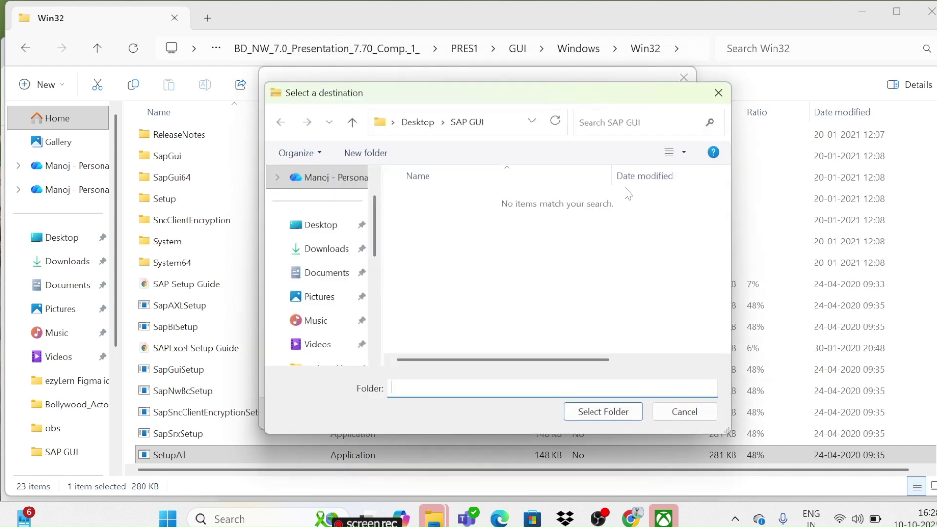
click(313, 234)
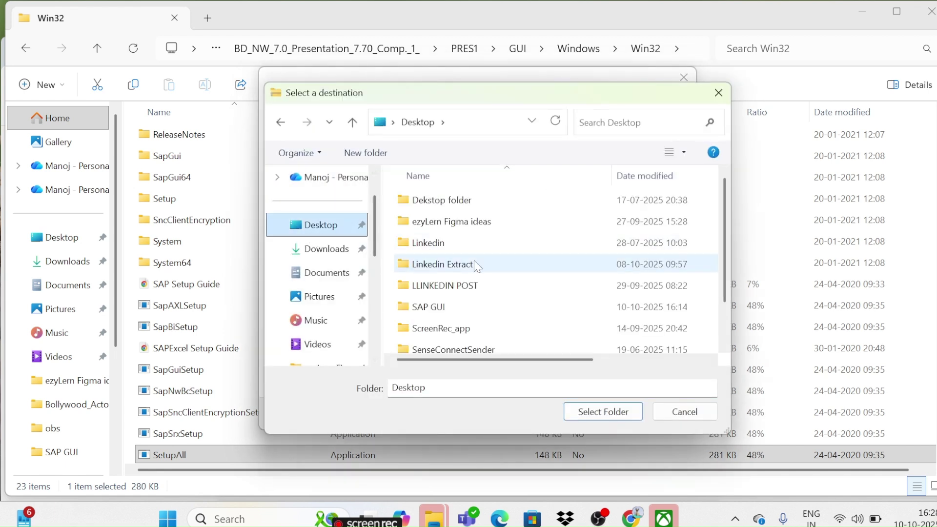
double_click(444, 308)
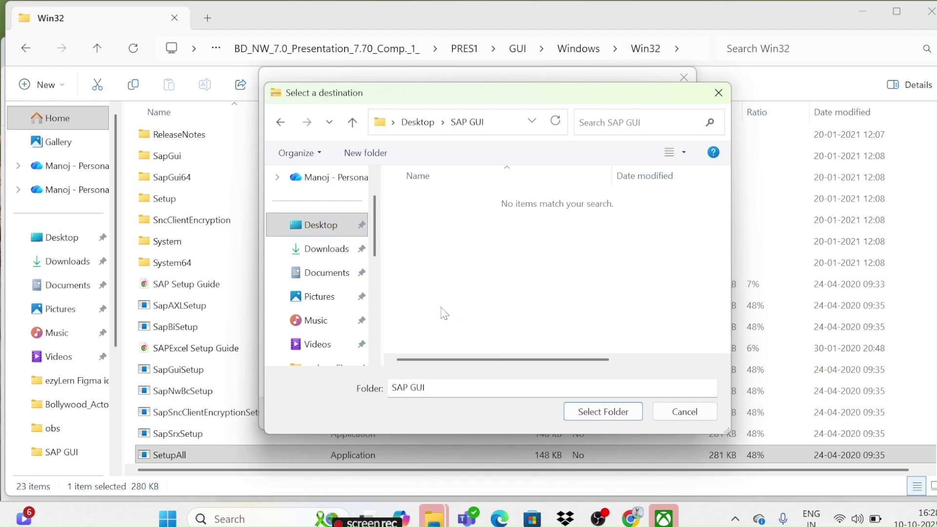
click(586, 413)
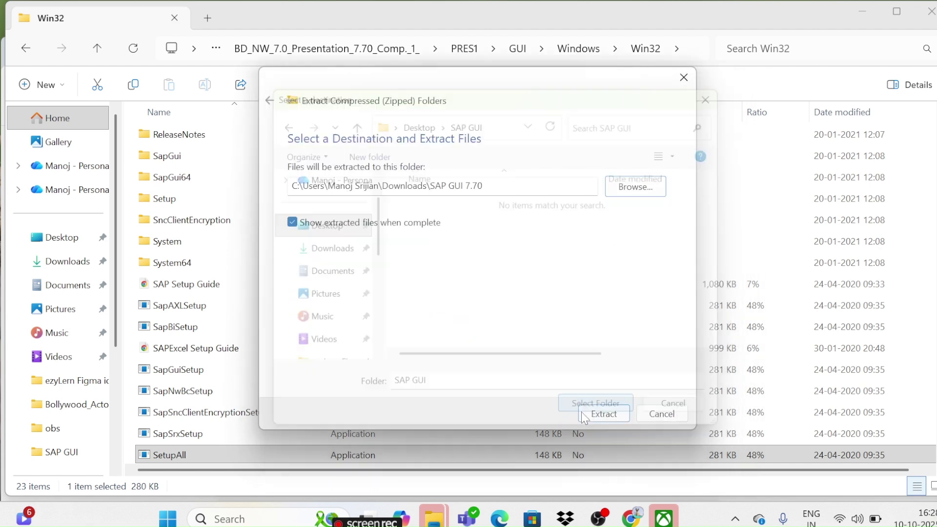
click(584, 415)
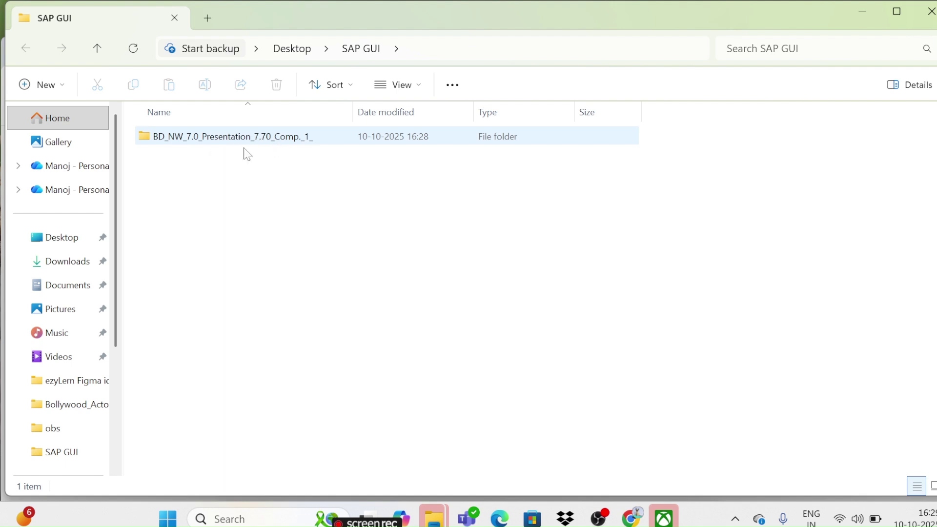
- Run SetupAll from the extracted package's PRES1 > GUI > Windows > Win32 folder
double_click(199, 142)
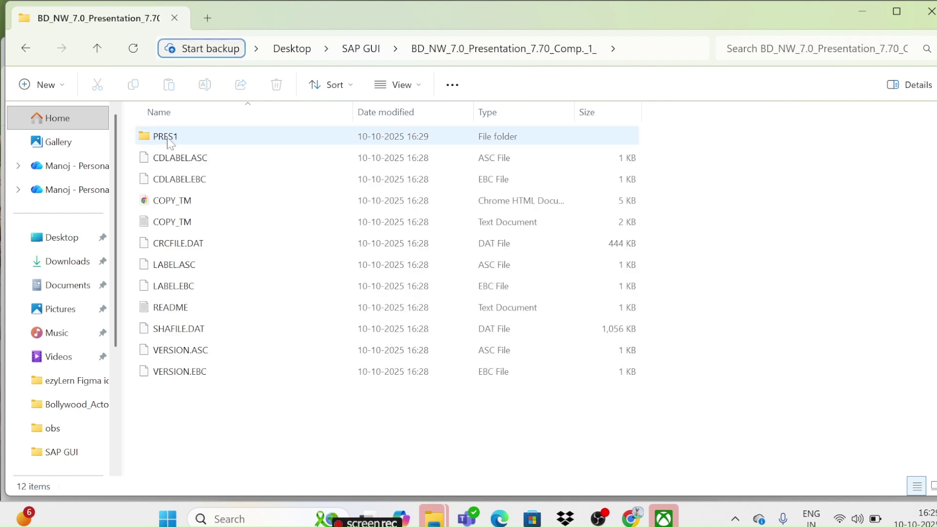
double_click(168, 139)
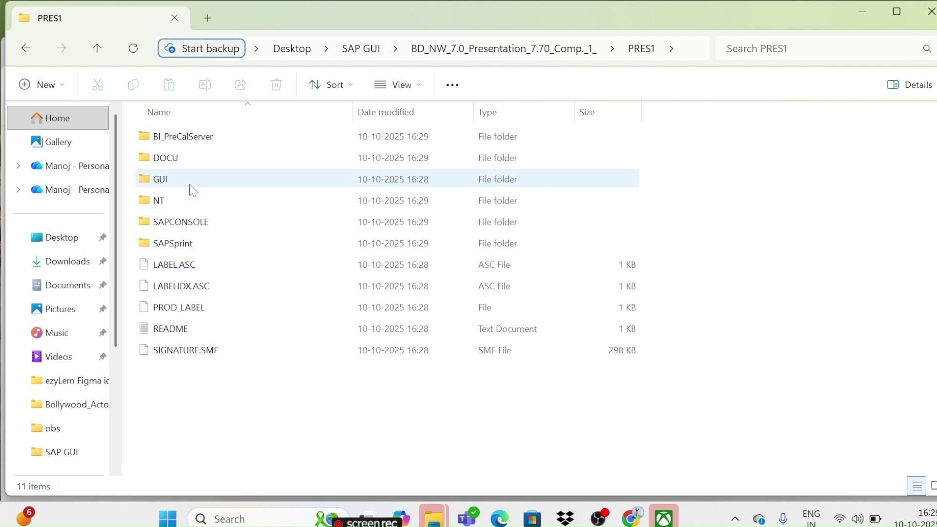
double_click(182, 183)
double_click(171, 139)
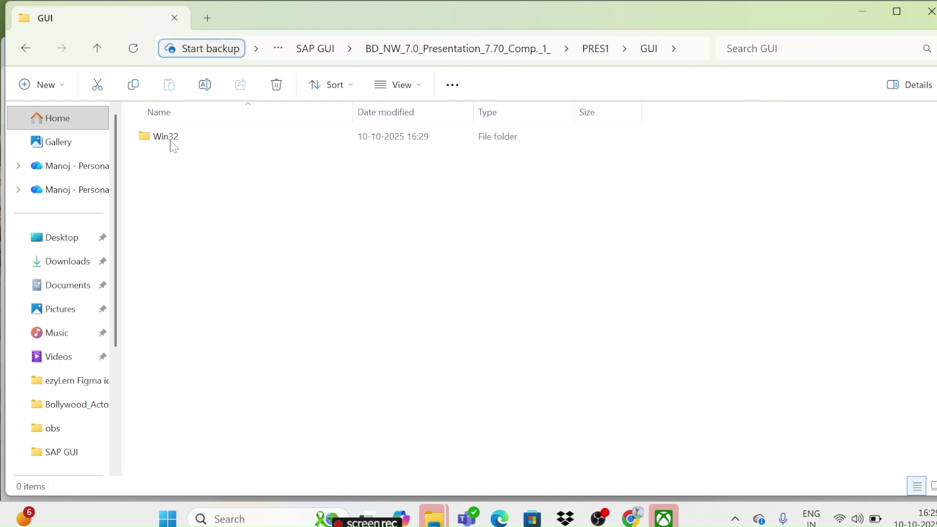
click(171, 141)
double_click(172, 143)
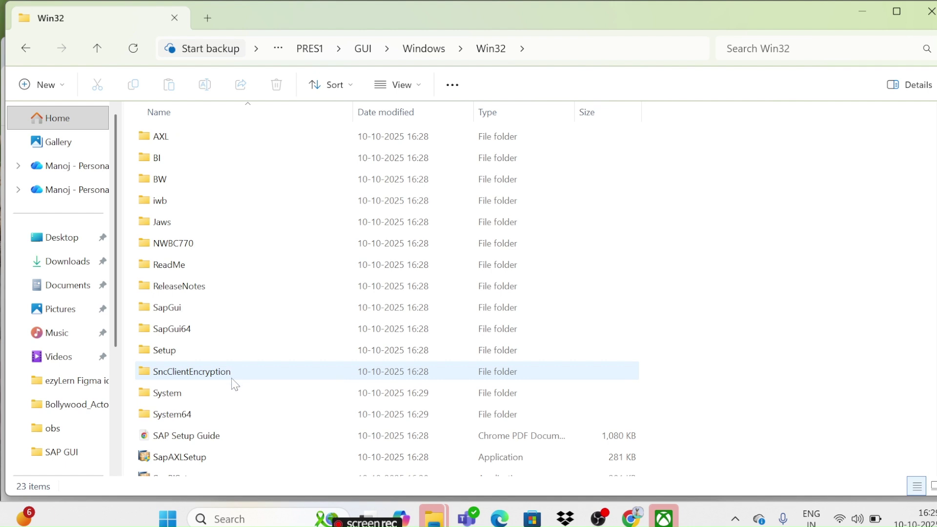
scroll(232, 382, down, 2)
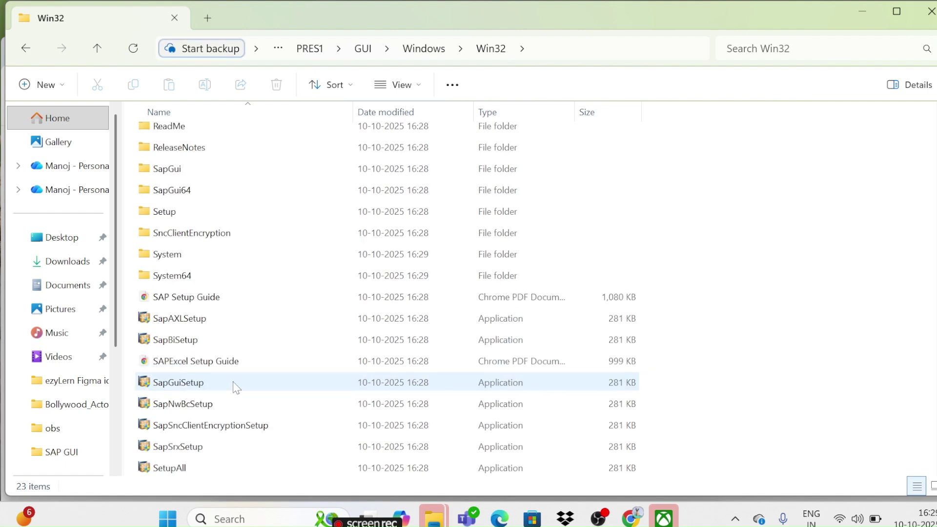
double_click(185, 472)
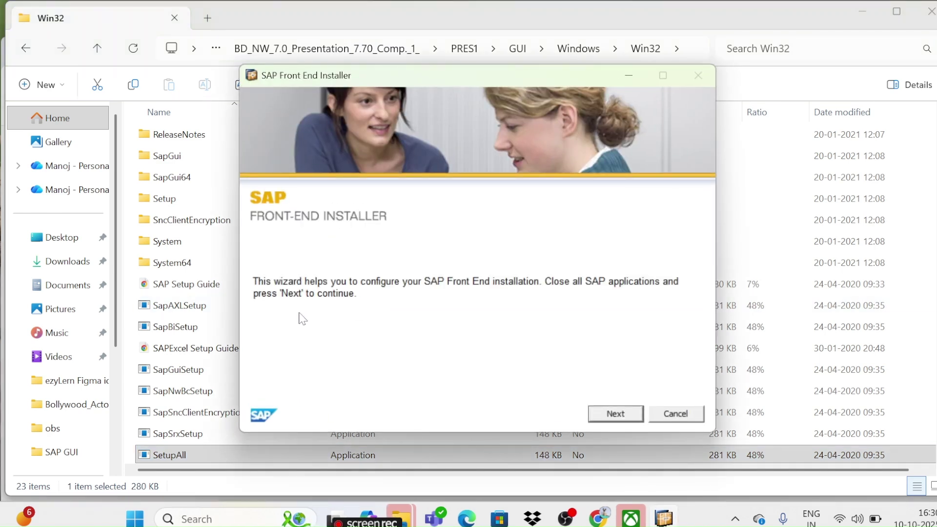
- Select all available components in the SAP Front End Installer and accept the target directory C:\Program Files (x86)\SAP\FrontEnd
click(609, 415)
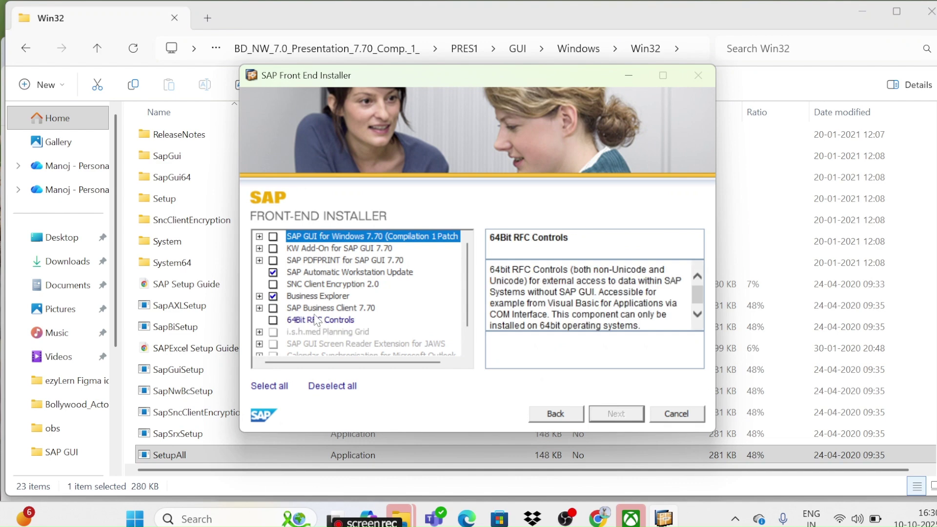
scroll(321, 349, down, 1)
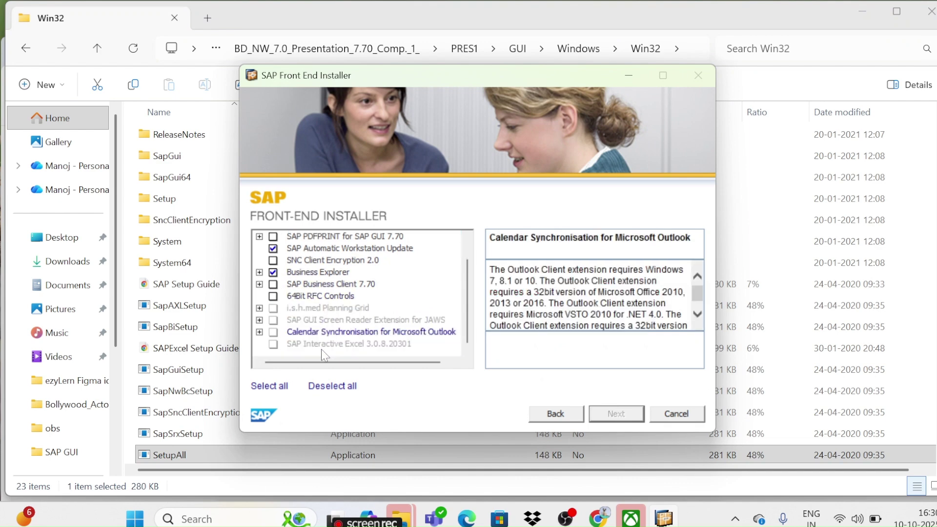
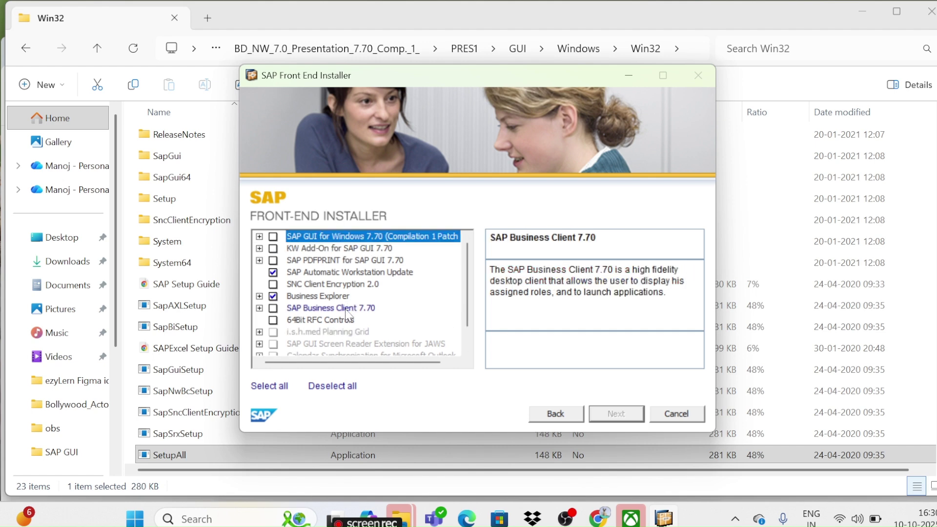
click(269, 386)
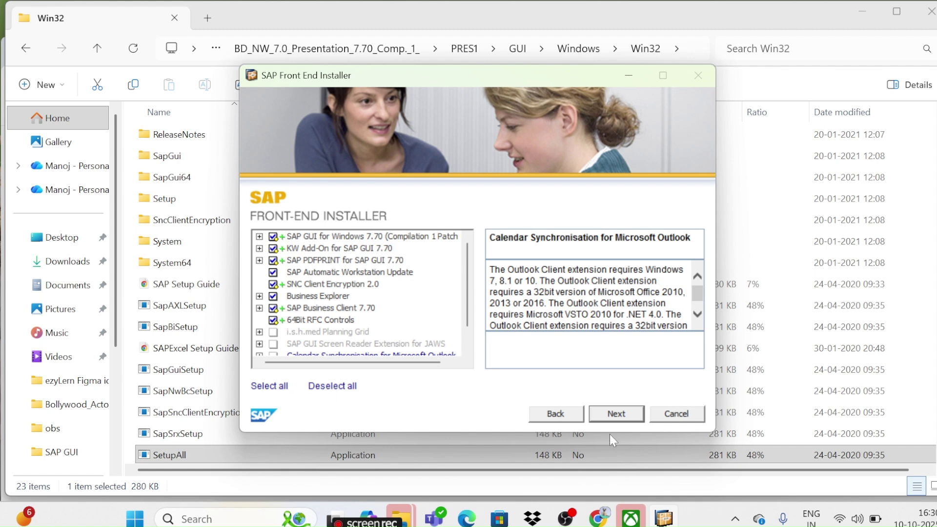
click(619, 414)
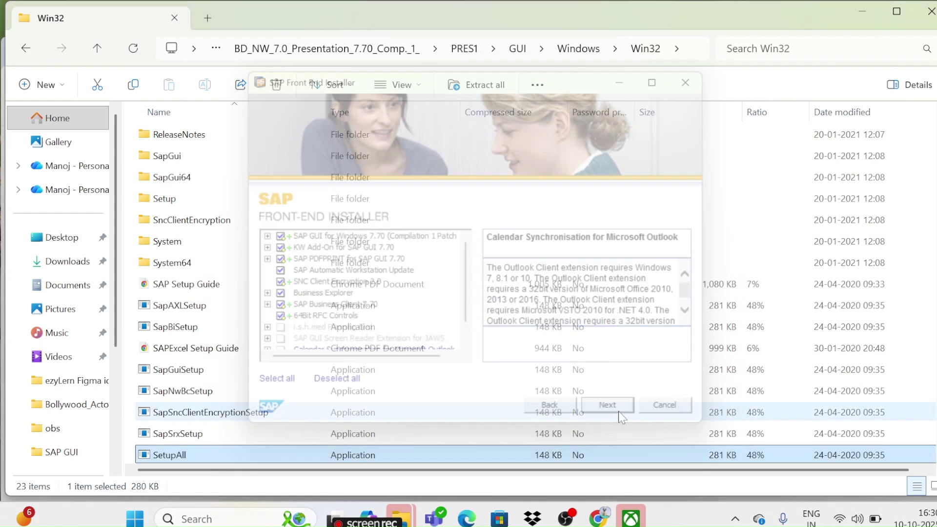
click(616, 415)
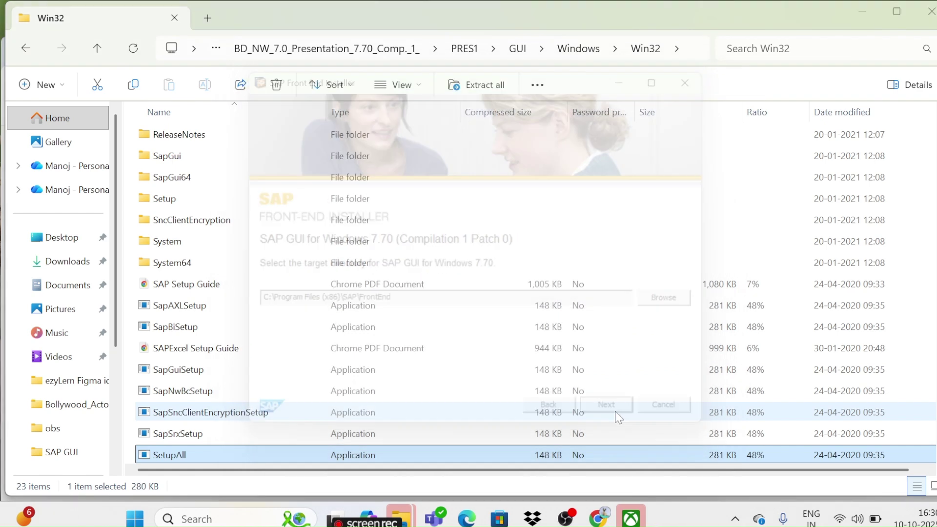
- Install the components with C:\Program Files\SAP\FrontEnd as target directory for 64Bit RFC Controls, and close the installer without rebooting
click(615, 414)
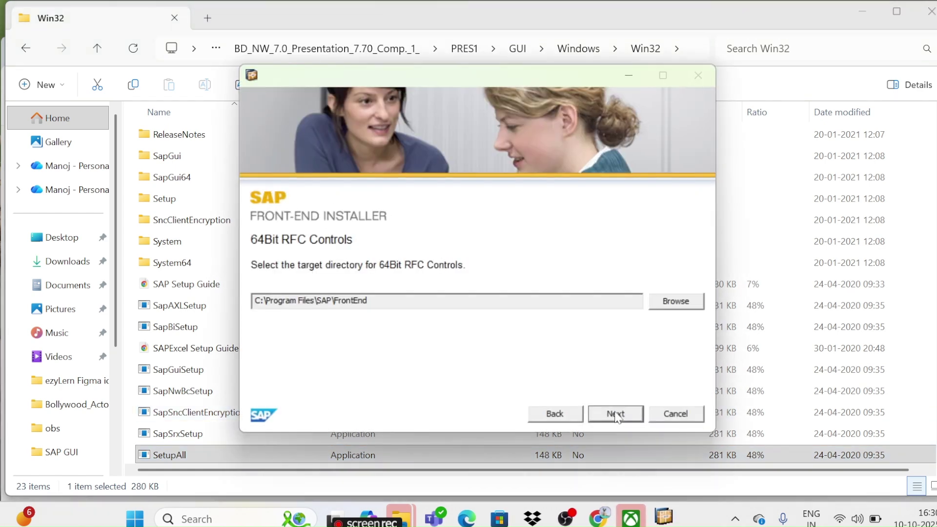
click(614, 411)
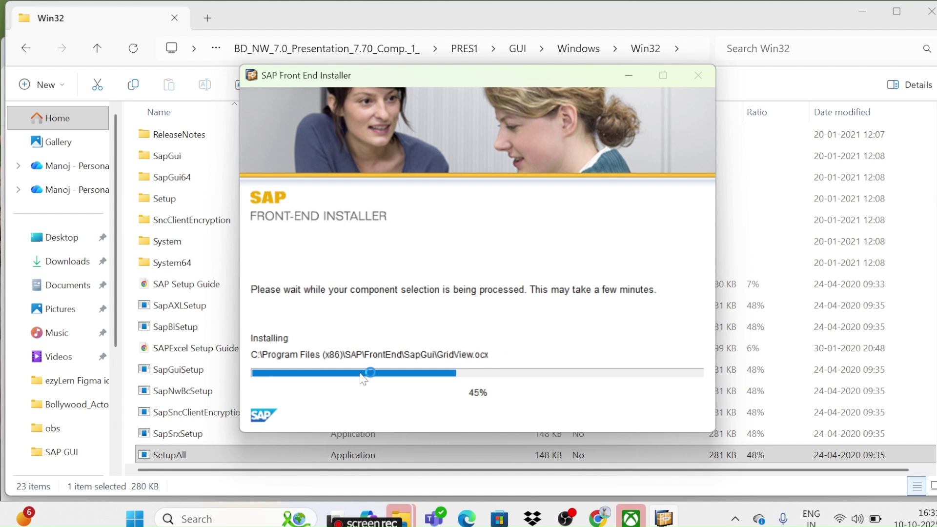
click(362, 374)
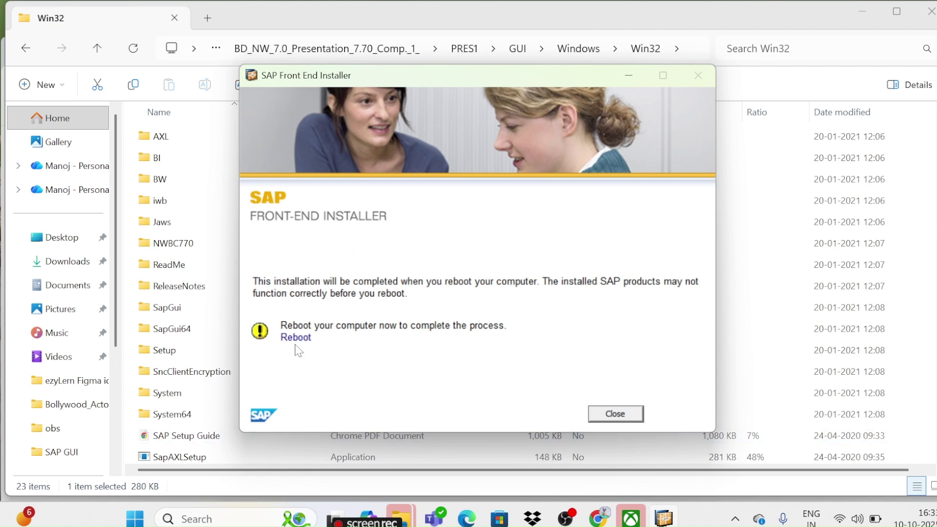
click(614, 415)
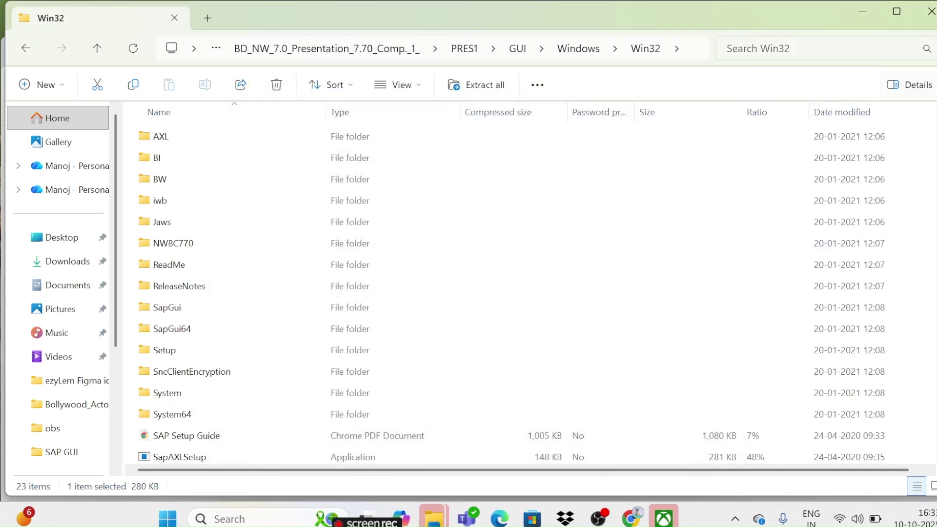
- Clear the open File Explorer, Chrome and other windows off the screen to show the desktop
click(863, 14)
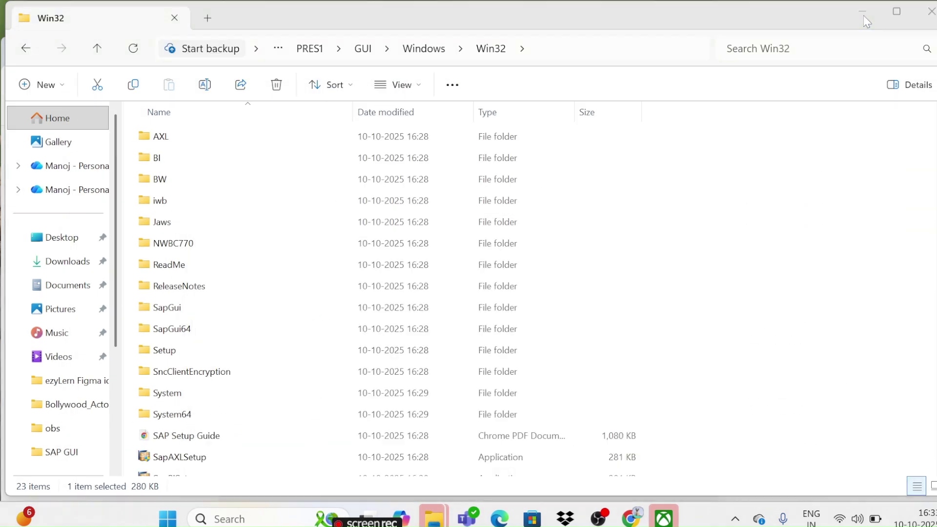
click(862, 15)
click(862, 14)
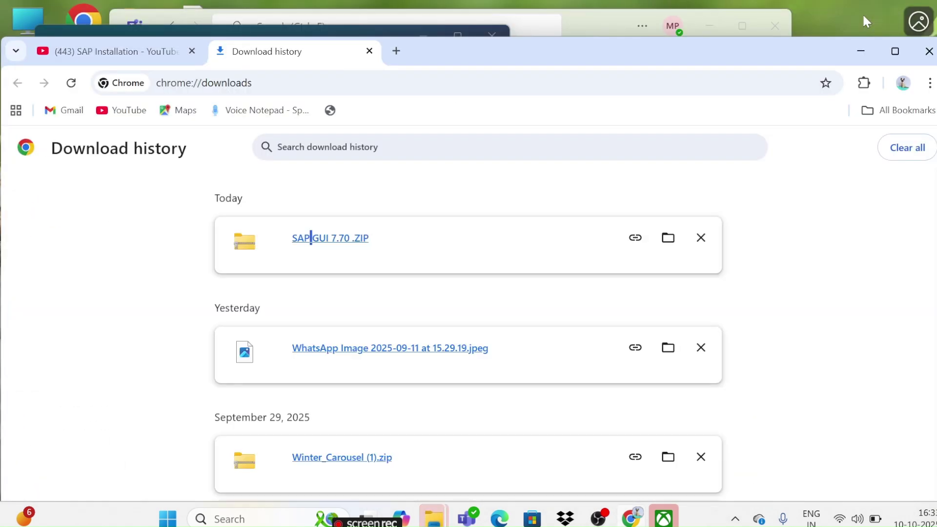
click(861, 51)
click(492, 36)
click(722, 30)
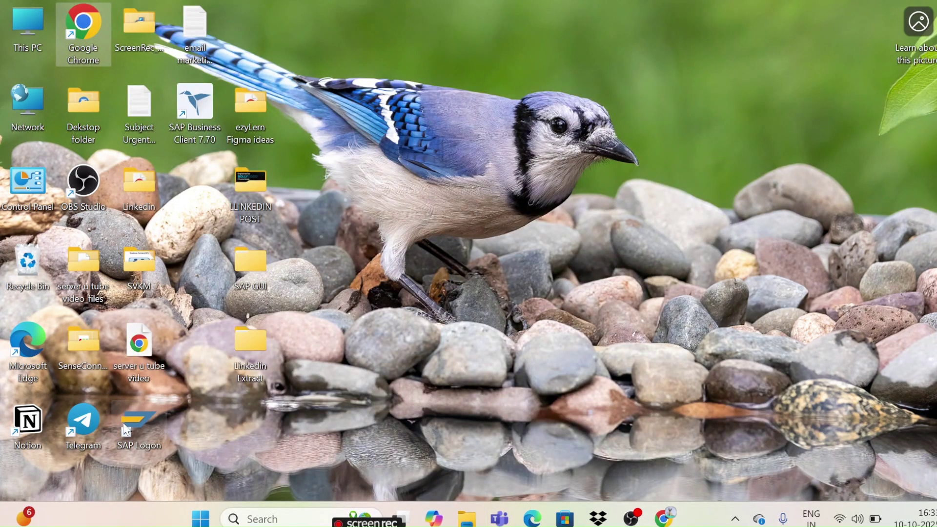
- Move the SAP Logon and SAP Business Client 7.70 shortcuts to an empty area of the desktop, one below the other
drag(145, 412, 526, 131)
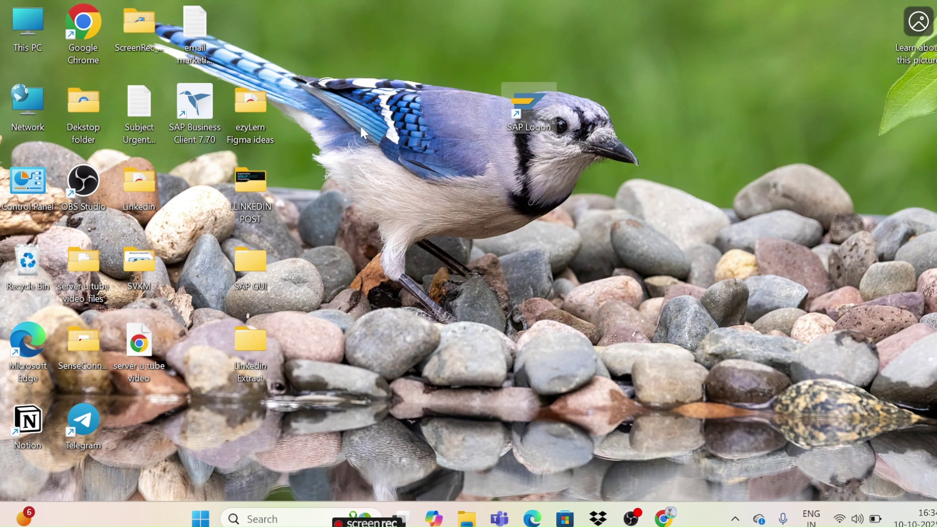
drag(196, 115, 403, 146)
drag(471, 175, 513, 190)
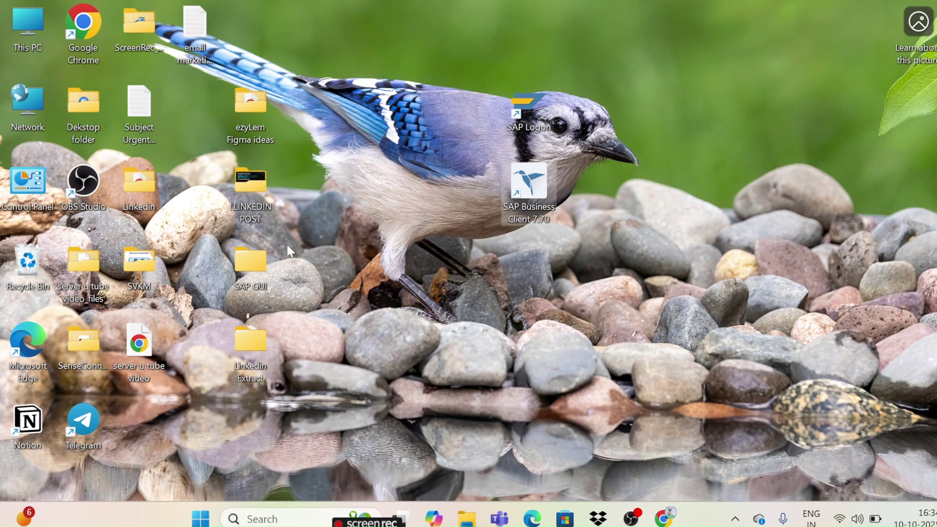
- Move the SAP Business Client 7.70 shortcut from the desktop into the SAP GUI folder and check the folder's contents
double_click(250, 261)
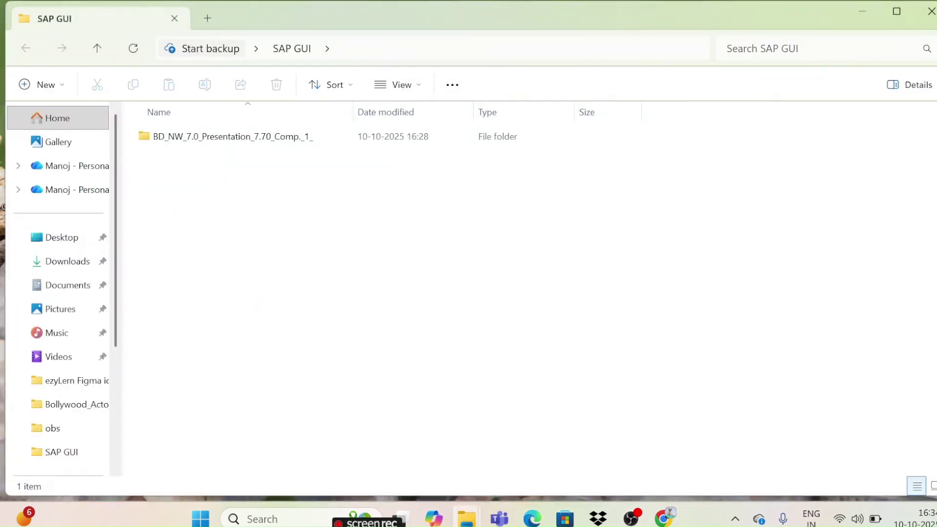
click(929, 11)
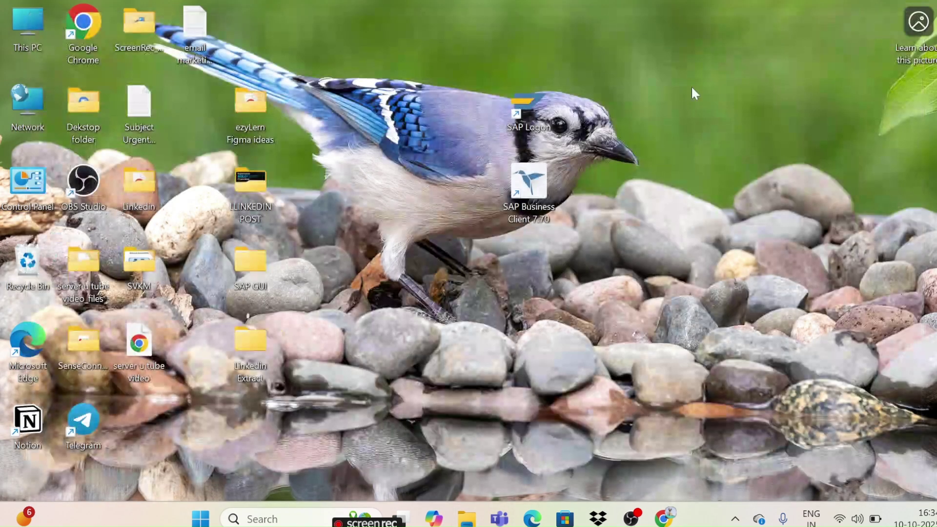
right_click(516, 192)
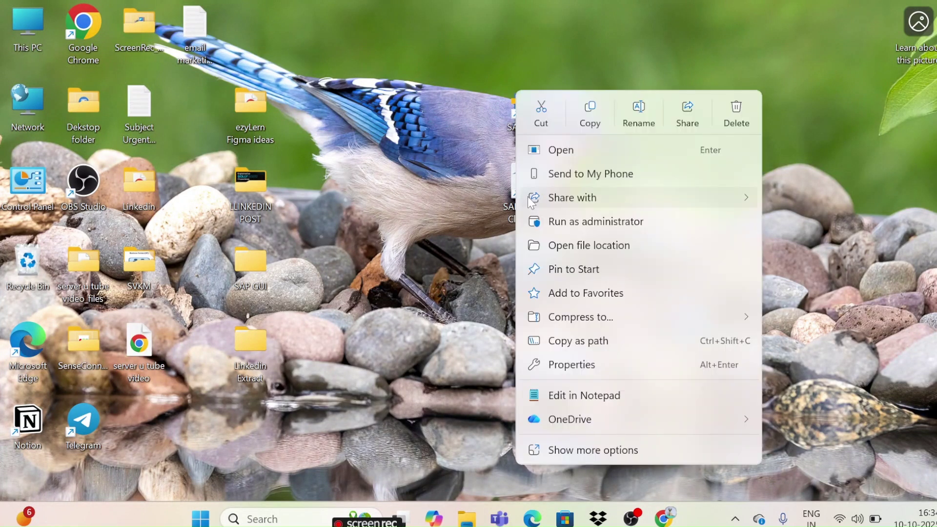
click(540, 110)
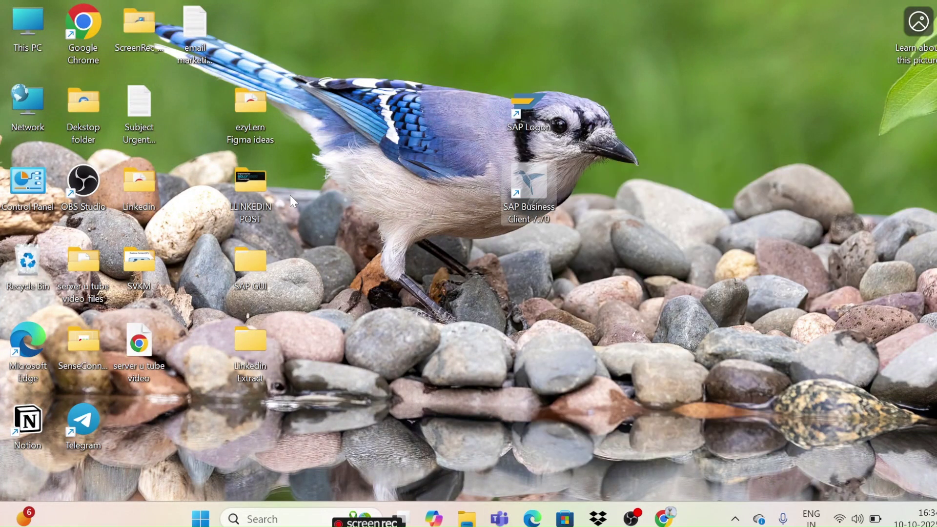
double_click(249, 263)
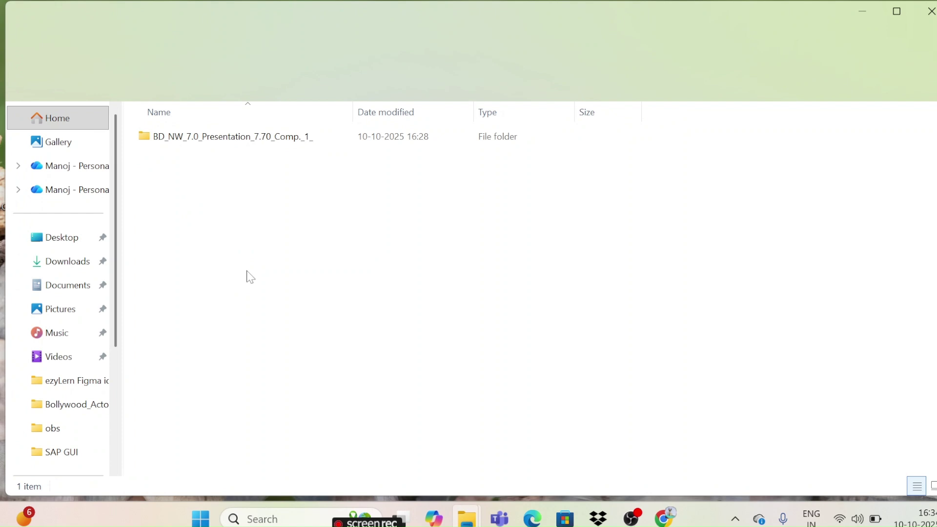
right_click(198, 193)
click(228, 213)
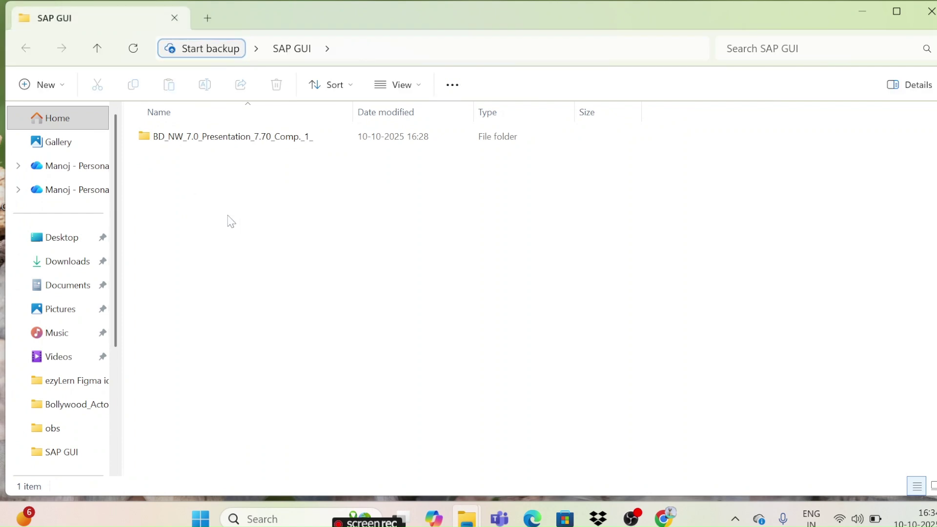
click(862, 10)
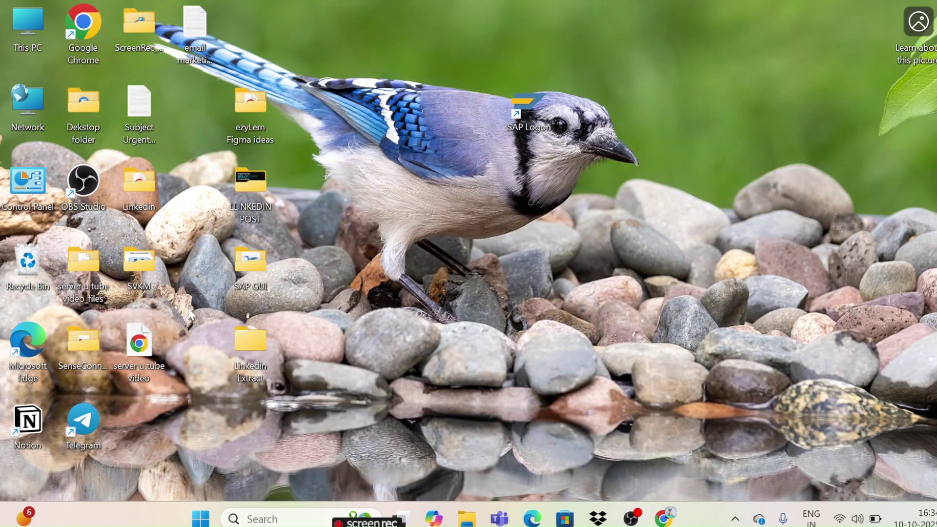
double_click(250, 265)
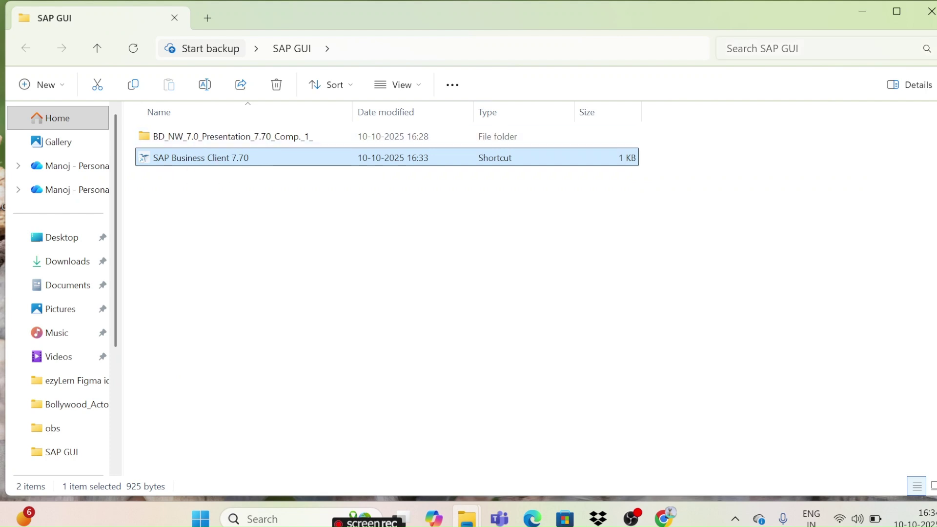
click(862, 12)
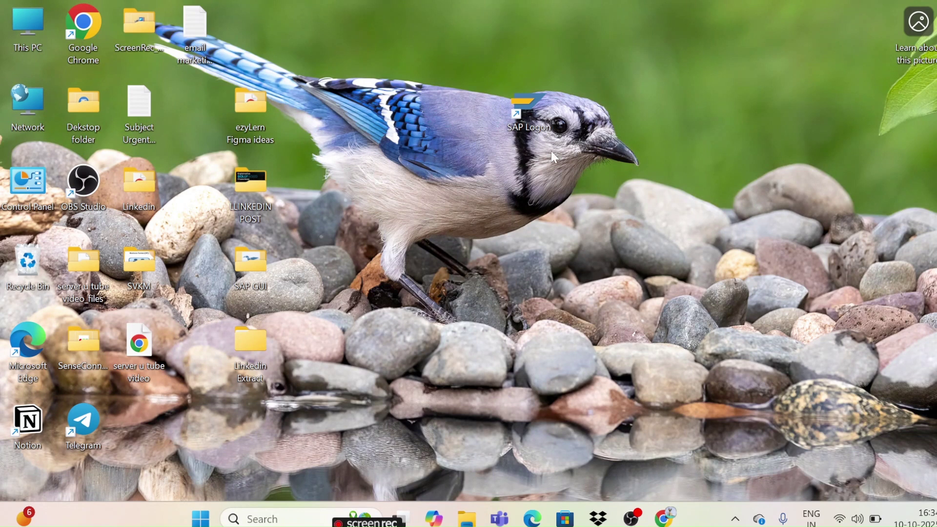
- Launch SAP Logon from the desktop in a maximized window and display its version information
double_click(529, 120)
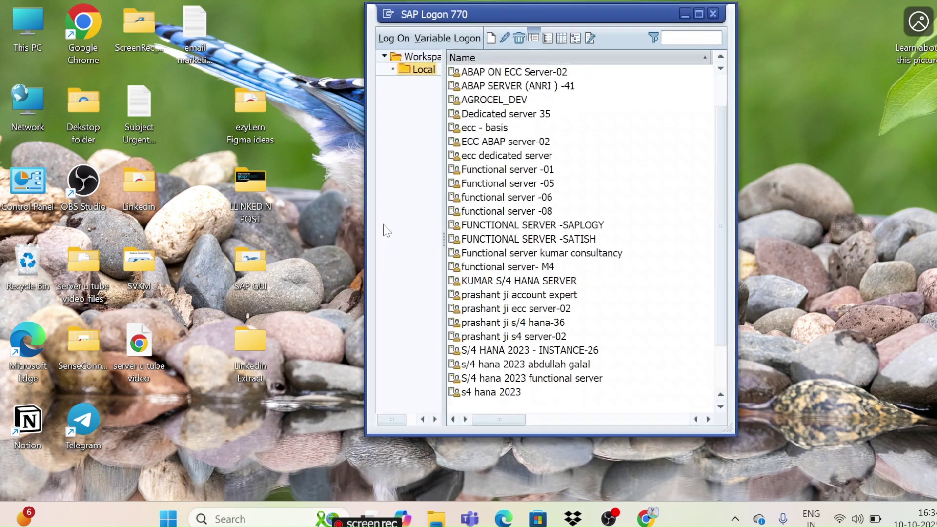
click(701, 14)
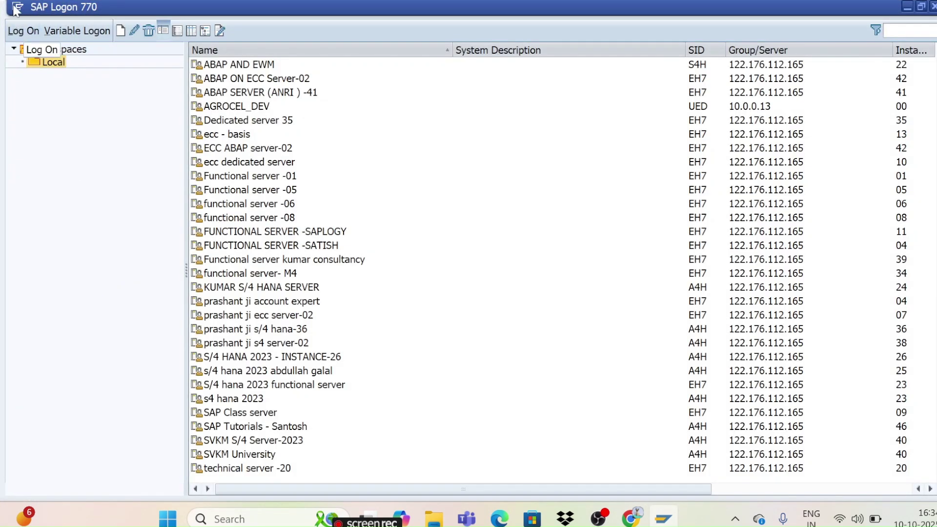
click(17, 7)
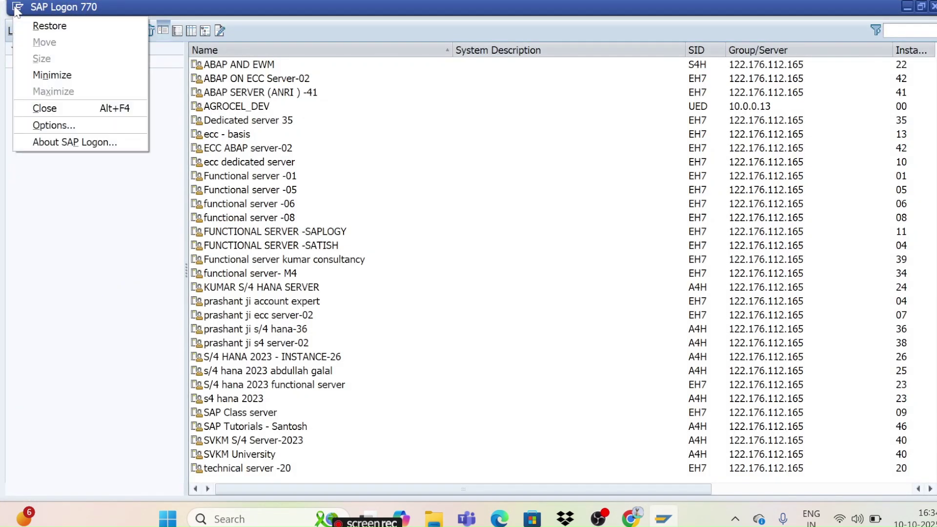
click(63, 143)
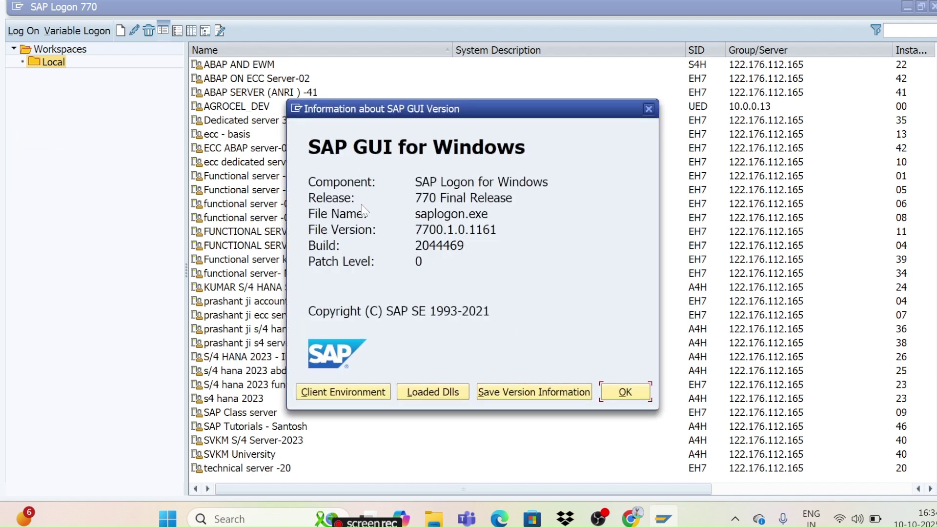
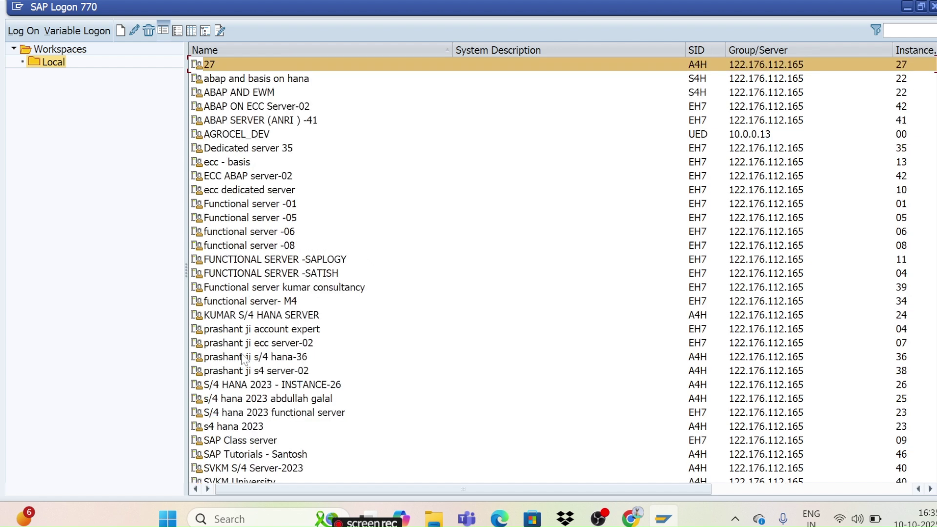
- Start a new connection entry for a User Specified System in the Local workspace
scroll(249, 249, down, 1)
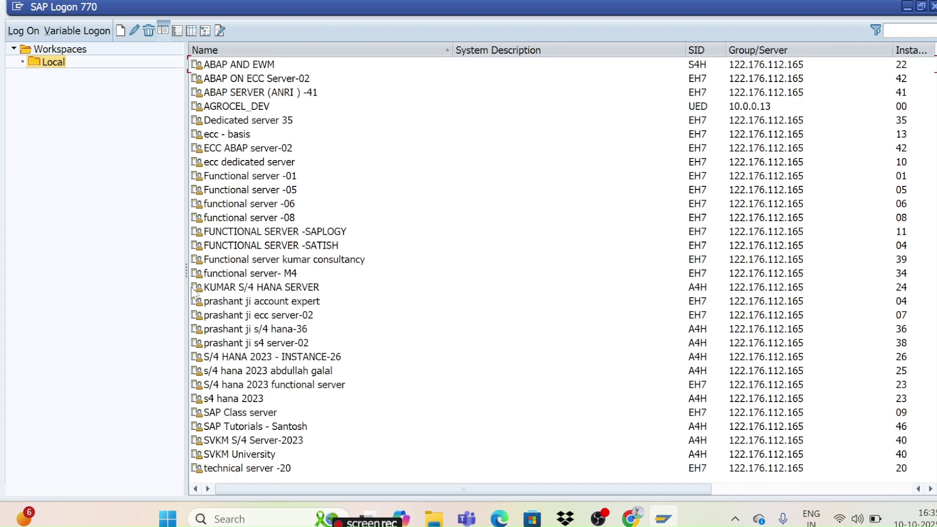
scroll(262, 219, up, 1)
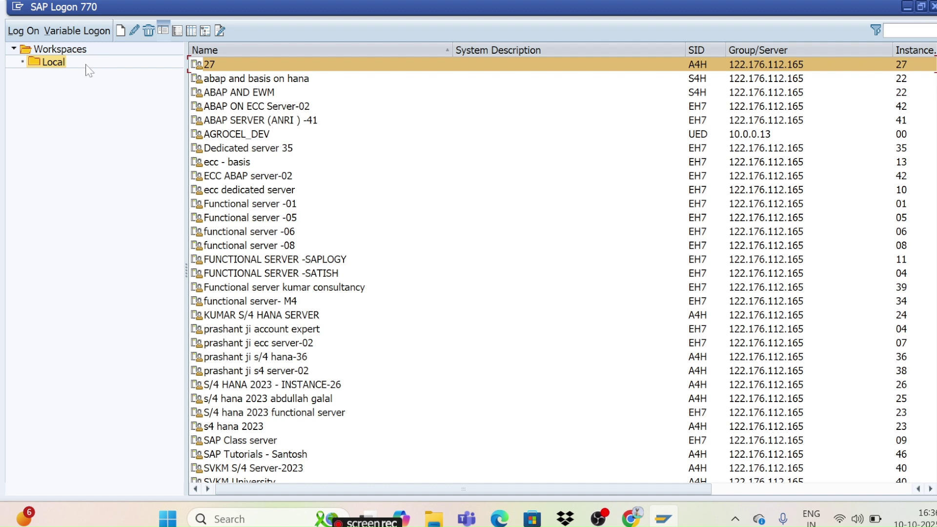
click(122, 34)
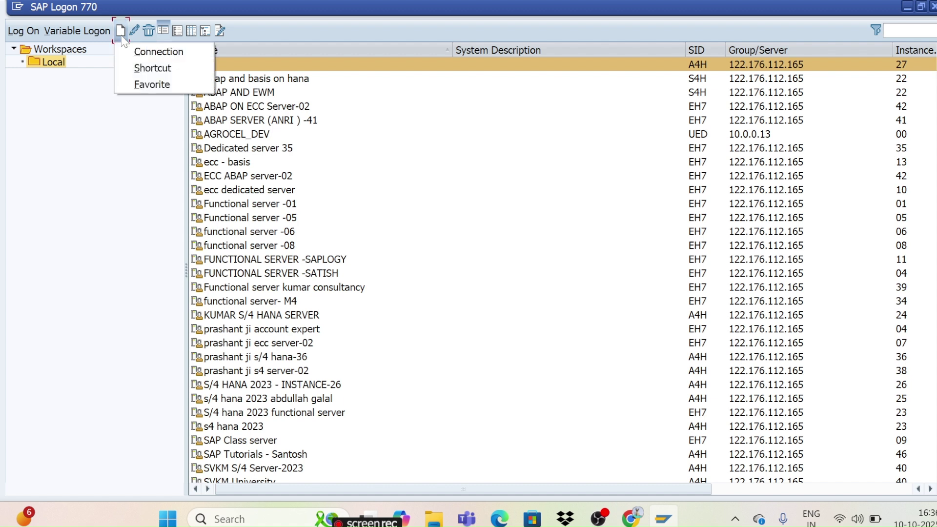
click(151, 53)
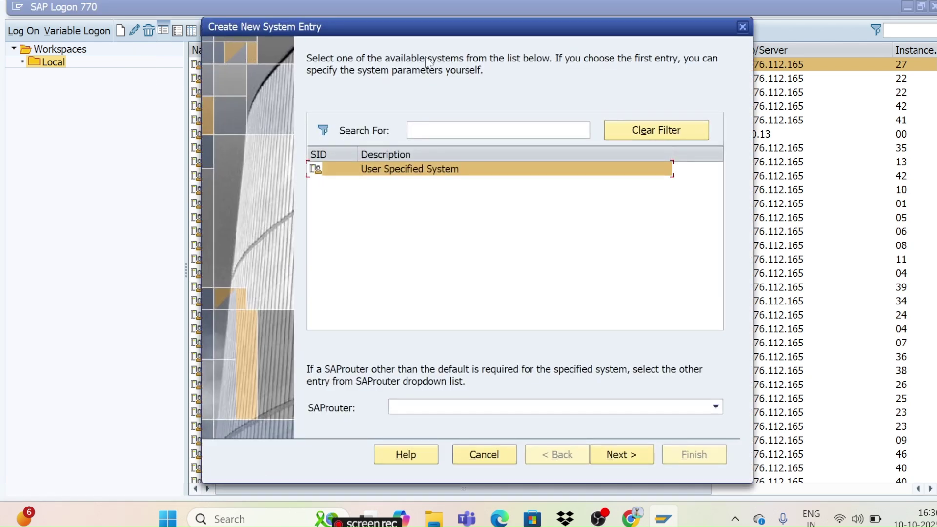
click(611, 457)
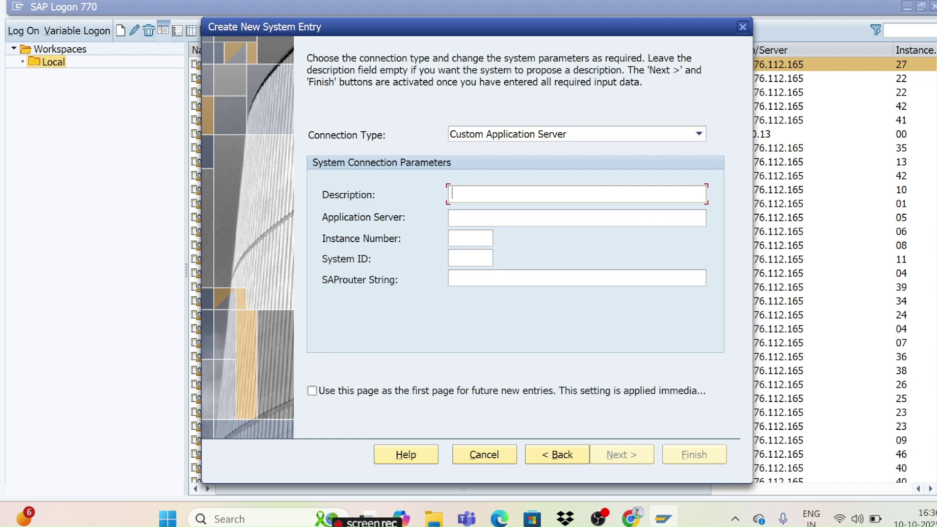
- Set the new connection's description to "s/4 hana test server"
text(s/4 hana develop)
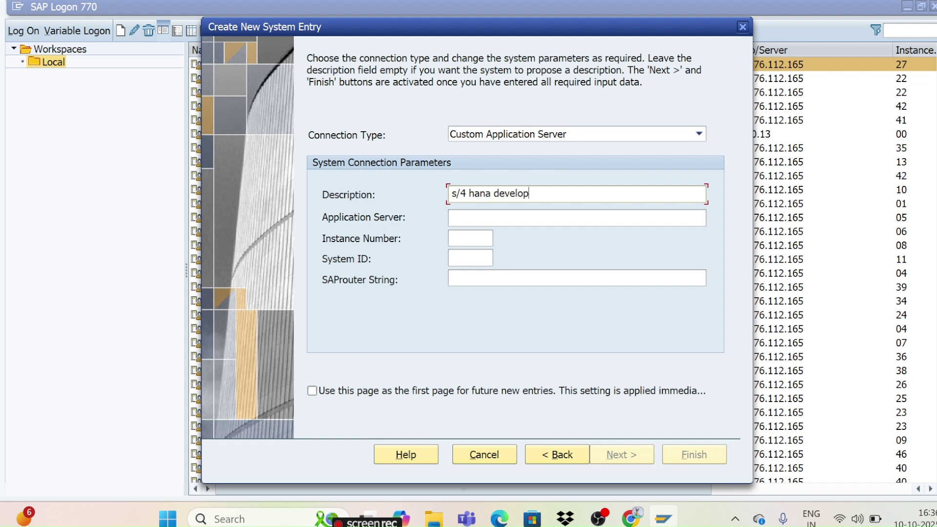
key(BackSpace)
key(BackSpace)
key(BackSpace)
key(BackSpace)
key(BackSpace)
key(BackSpace)
key(BackSpace)
text(test )
text(server)
- Set the connection's application server to 122.176.112.165 and its instance number to 24
text(122.1)
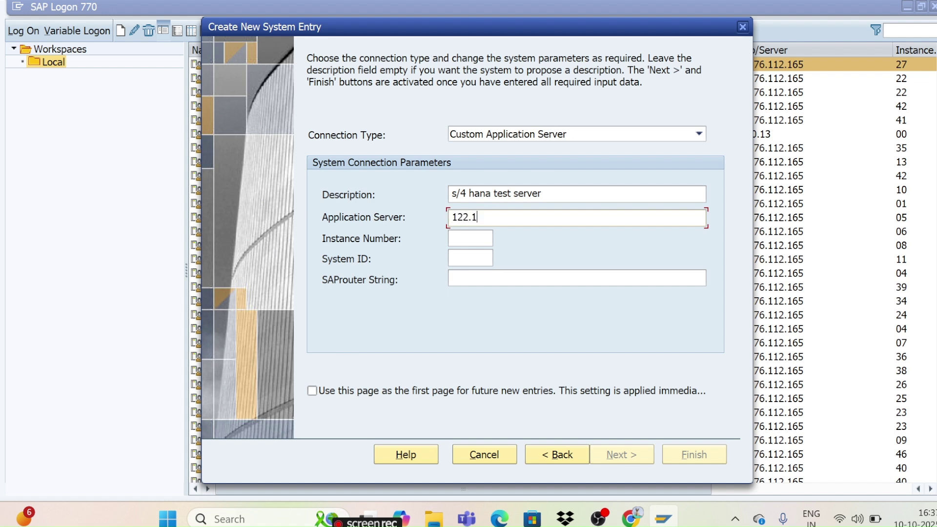
text(76.112.165)
click(470, 239)
text(24)
- Set the connection's System ID to A4H and continue to the network settings
click(470, 257)
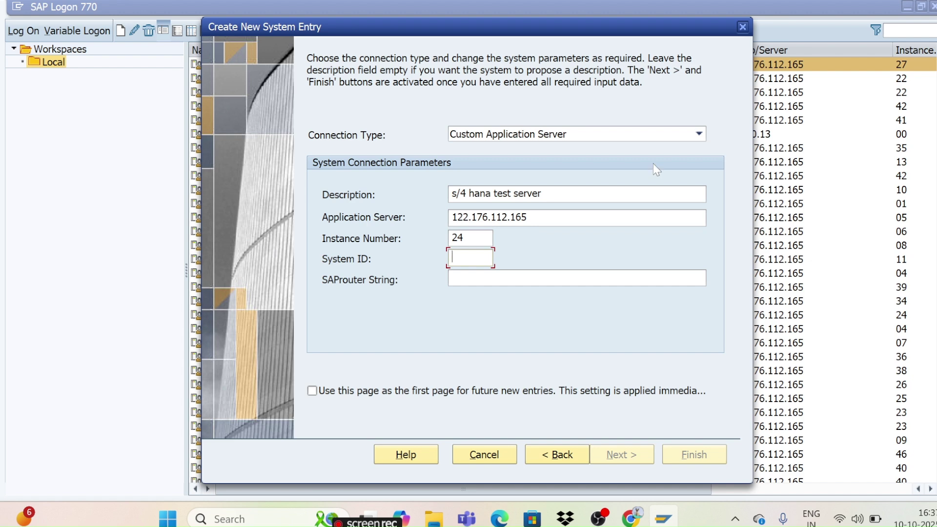
drag(596, 20, 446, 42)
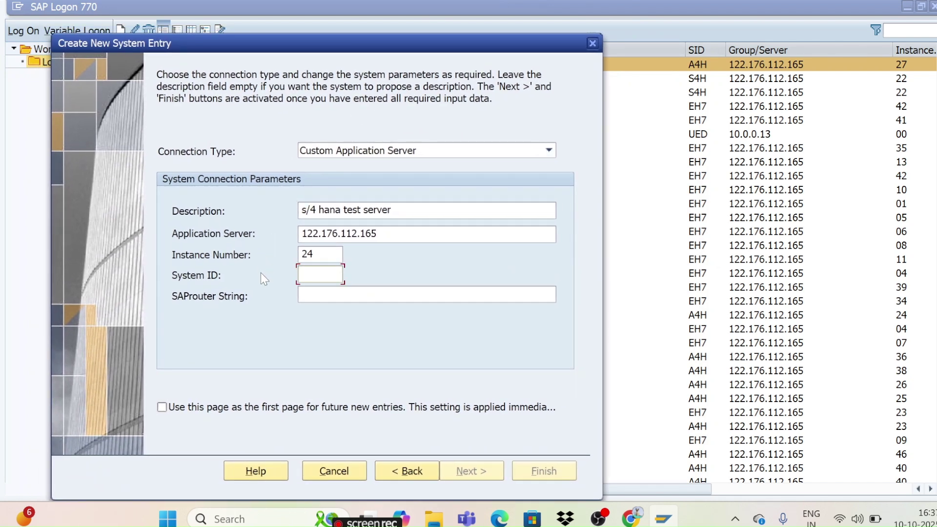
key(Caps_Lock)
text(A)
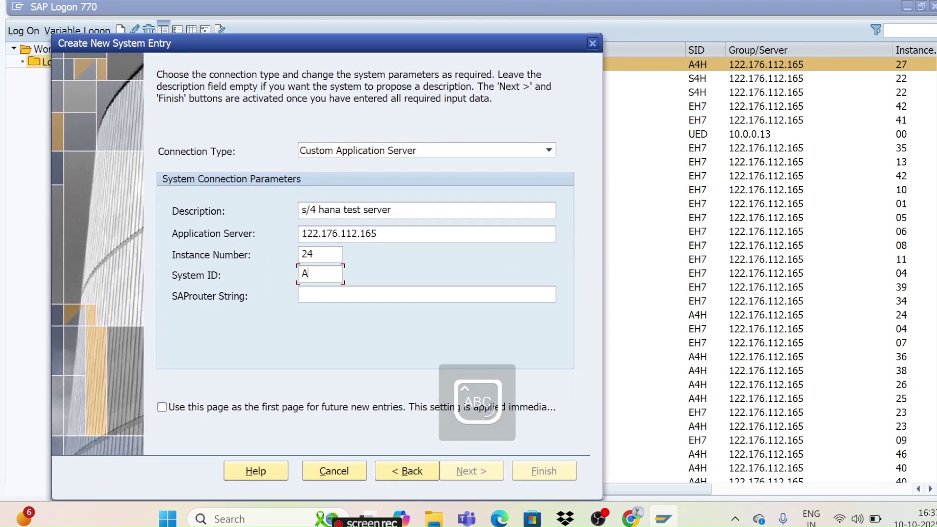
text(4H)
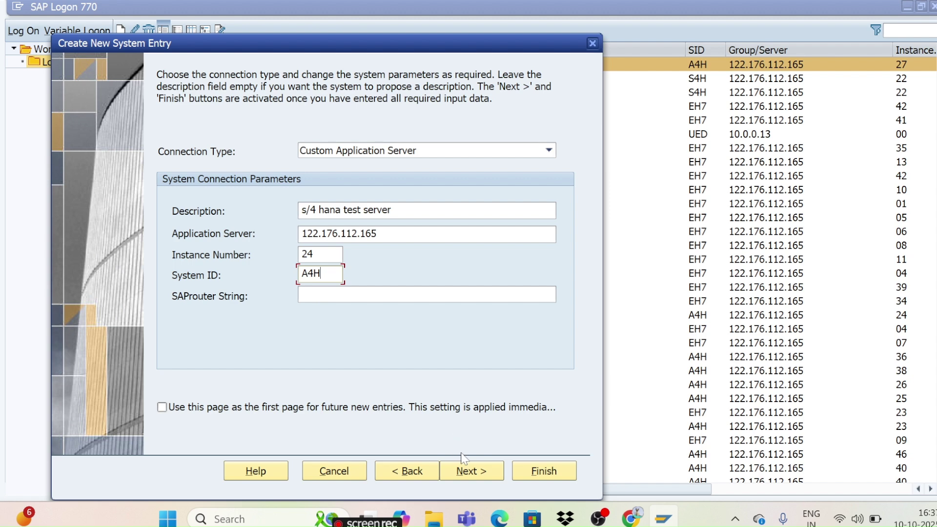
click(466, 470)
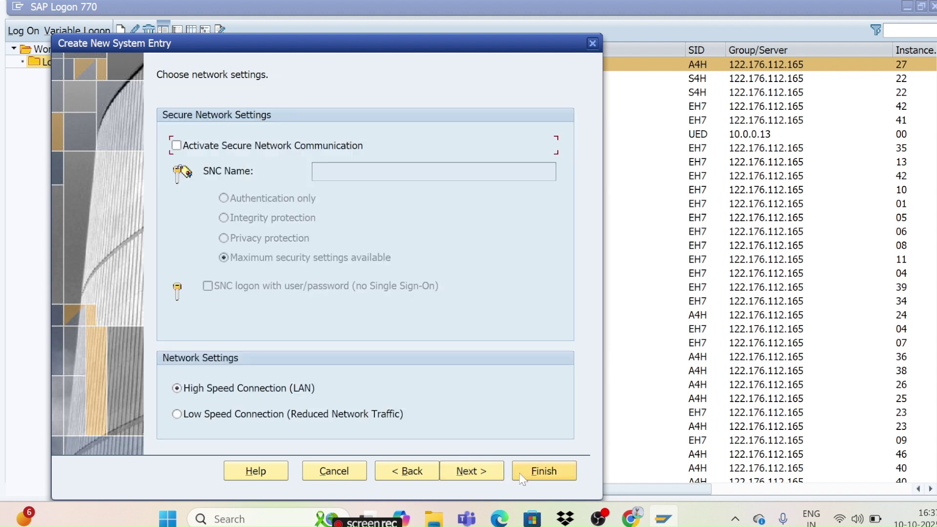
- Finish the new system entry with the High Speed Connection (LAN) setting and open the s/4 hana test server connection
click(522, 476)
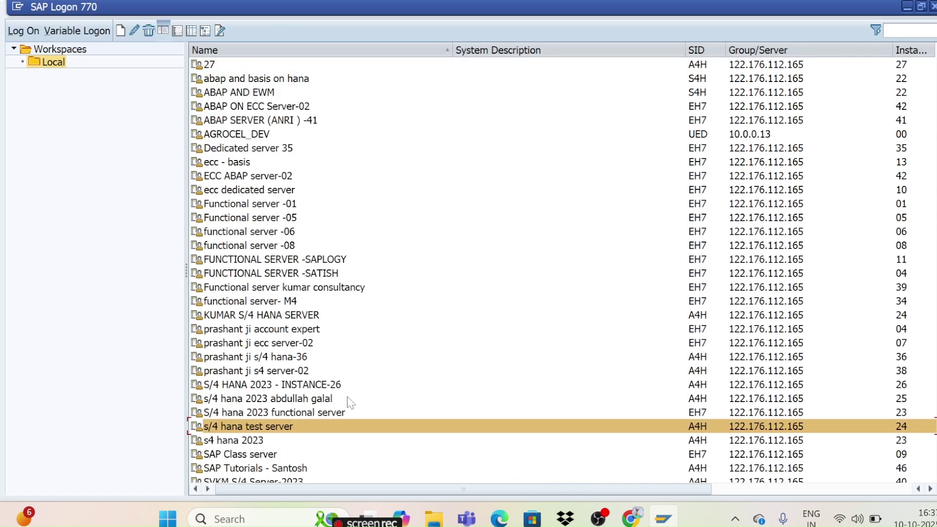
double_click(270, 427)
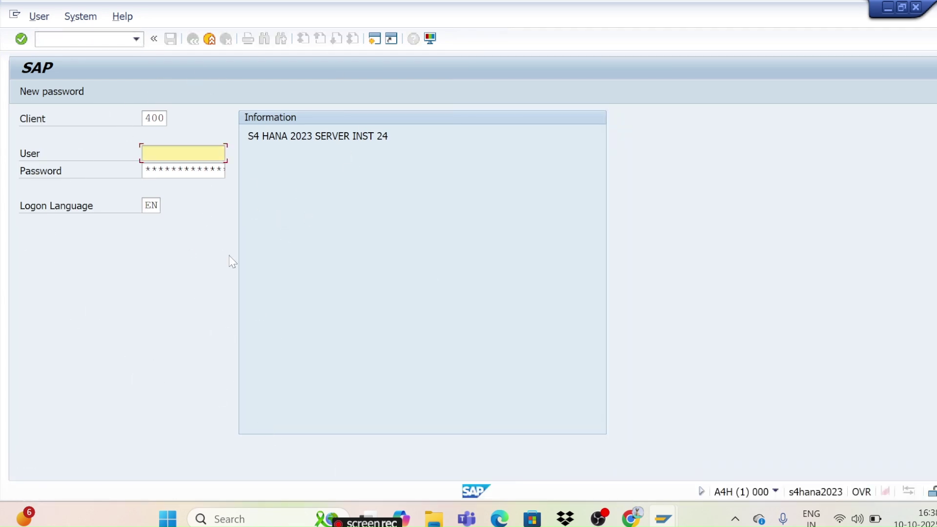
- Log on to client 400 of the s/4 hana test server with the user name and the account password
text(MA)
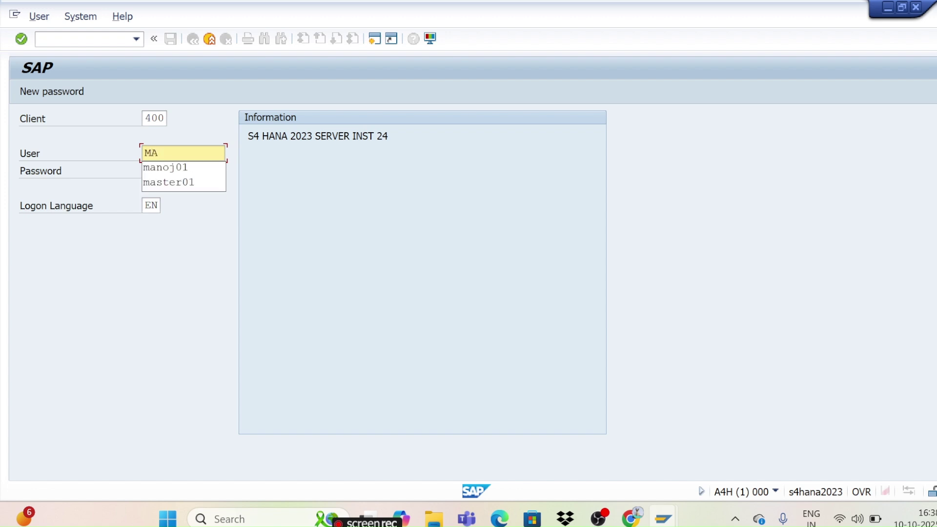
key(Down)
key(Return)
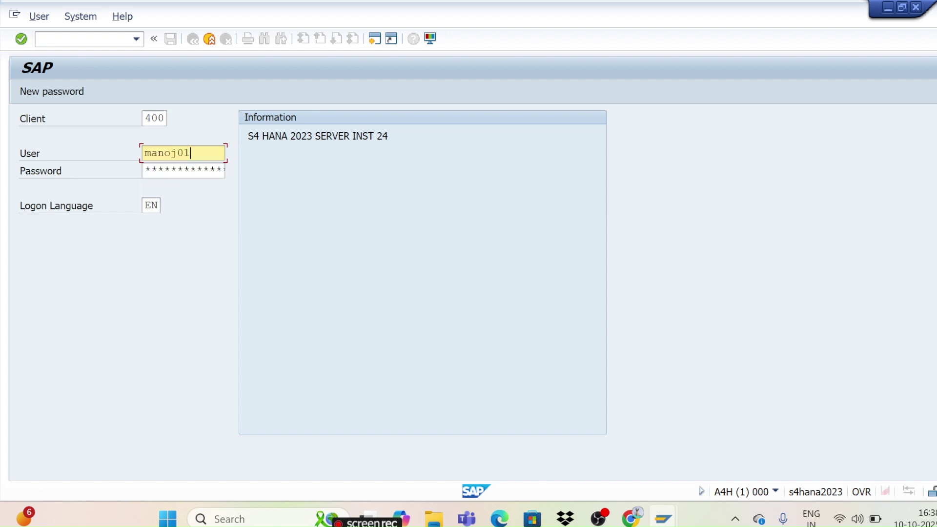
key(Tab)
key(Caps_Lock)
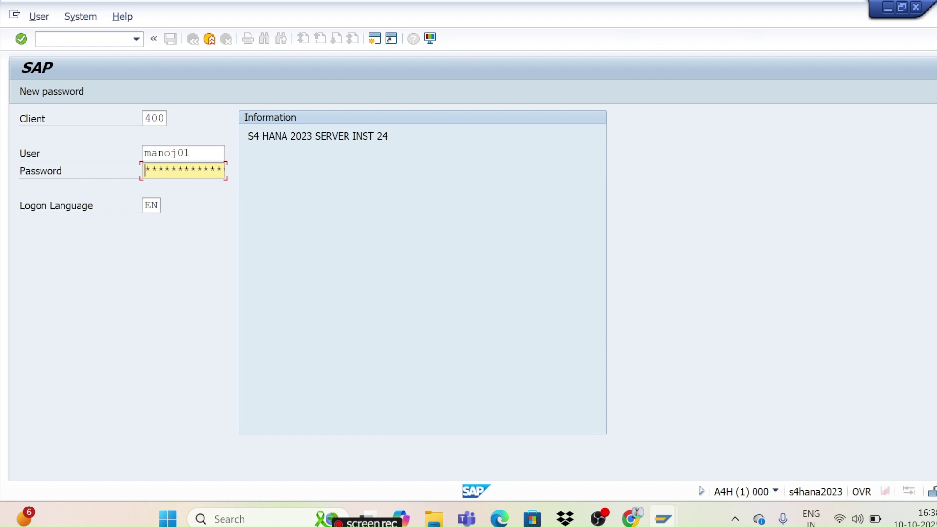
click(165, 170)
key(Right)
key(Right)
key(Left)
key(Left)
key(Left)
key(Left)
key(Left)
key(Right)
key(Right)
key(Right)
key(Right)
key(Right)
key(Right)
key(Right)
key(Return)
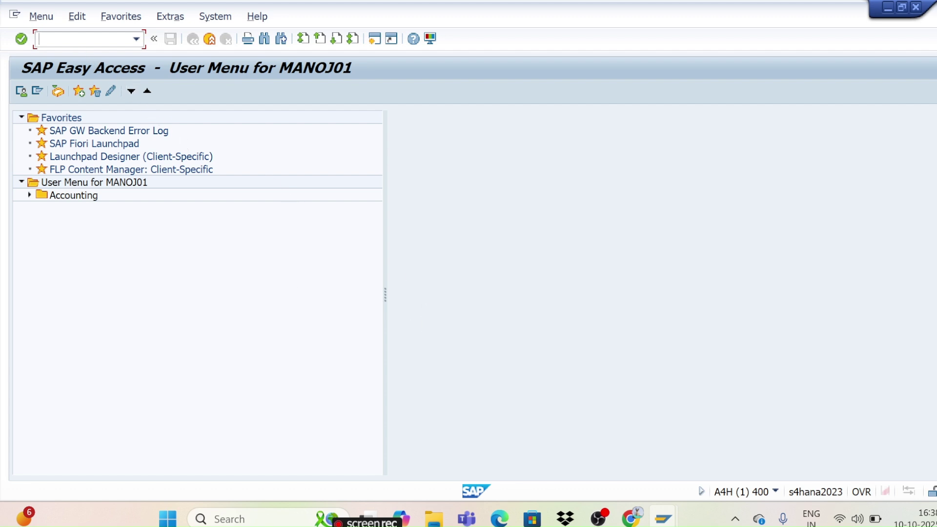
- Run transaction spro to open the Customizing: Execute Project screen
text(/n)
key(BackSpace)
key(BackSpace)
text(spro)
key(Return)
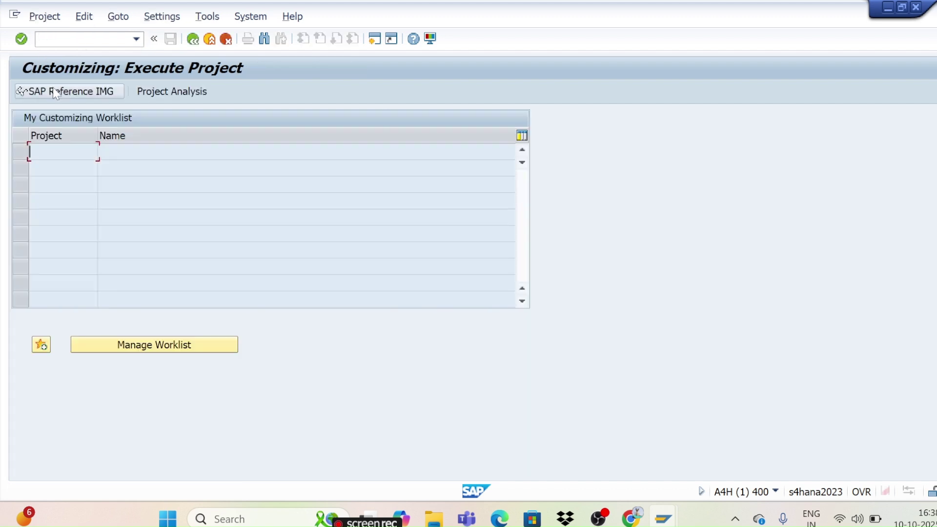
- Open the SAP Reference IMG and expand Financial Accounting down to Financial Accounting Global Settings
click(56, 91)
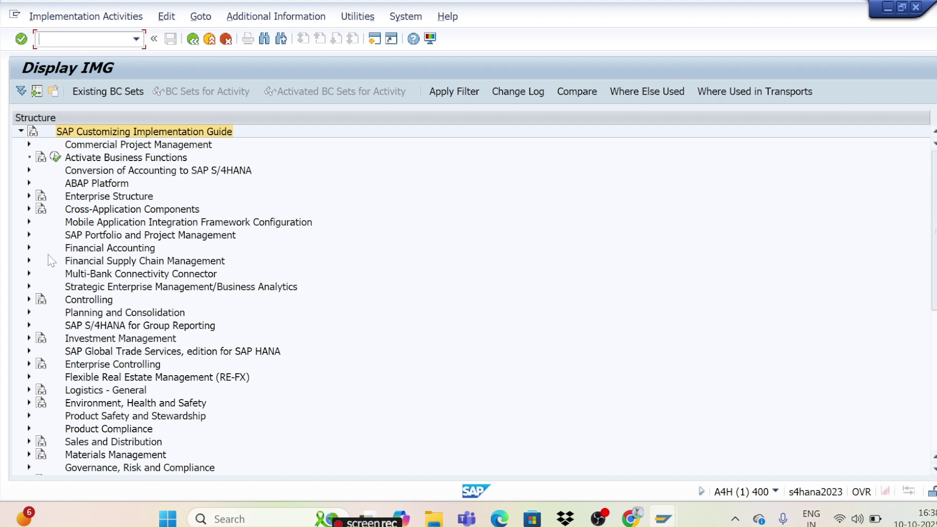
click(29, 248)
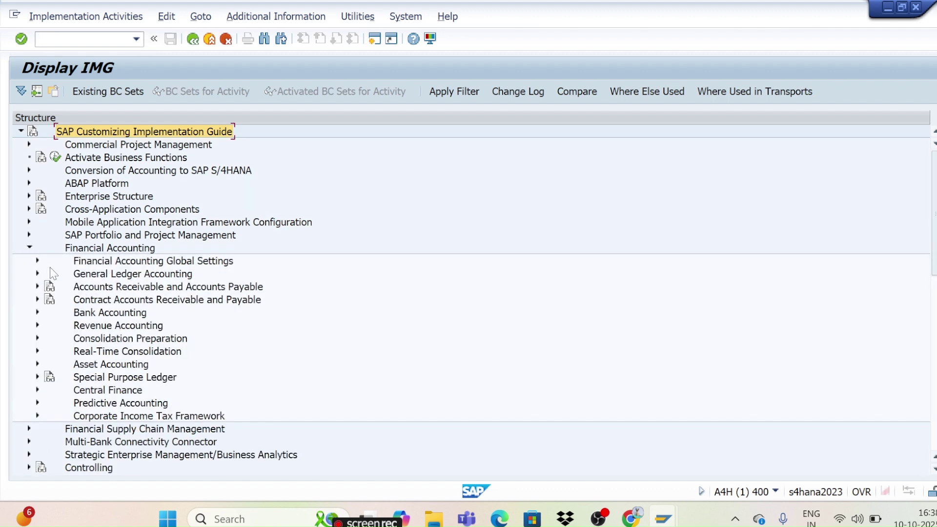
click(37, 261)
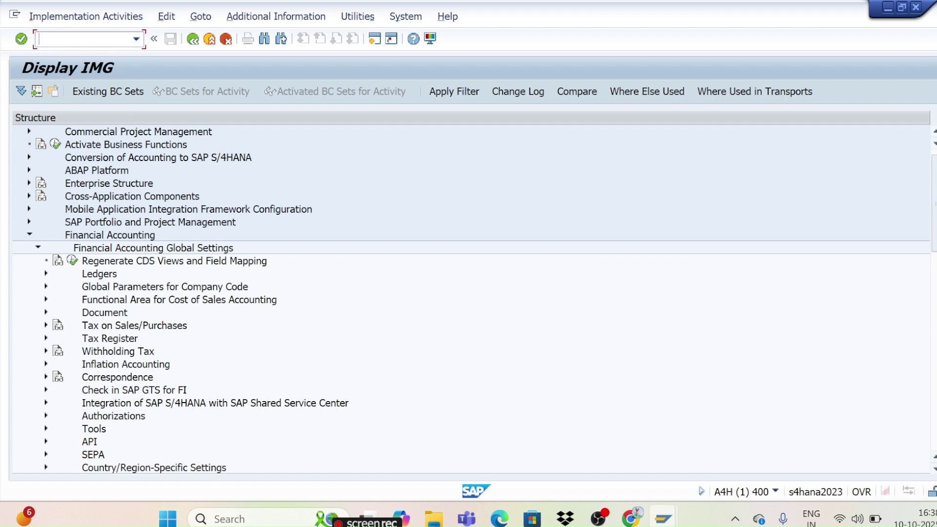
- End the test server session with the command /nex and close SAP Logon
text(/nex)
key(Return)
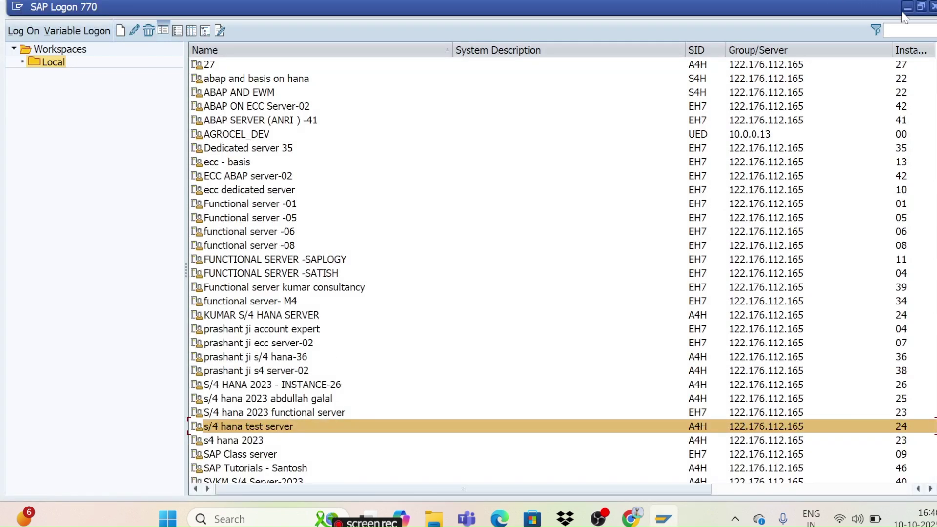
click(932, 7)
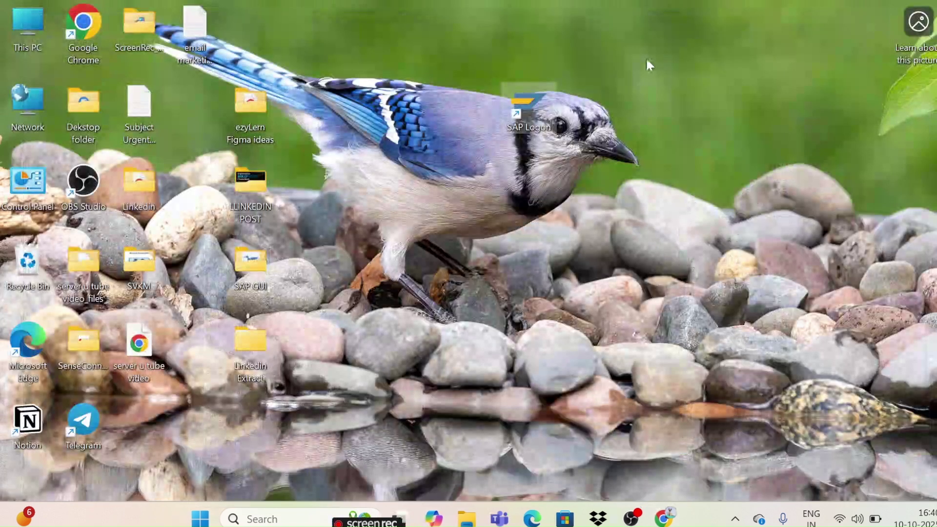
- Reopen SAP Logon from the desktop, maximize its window and open the s4 hana 2023 connection
double_click(539, 105)
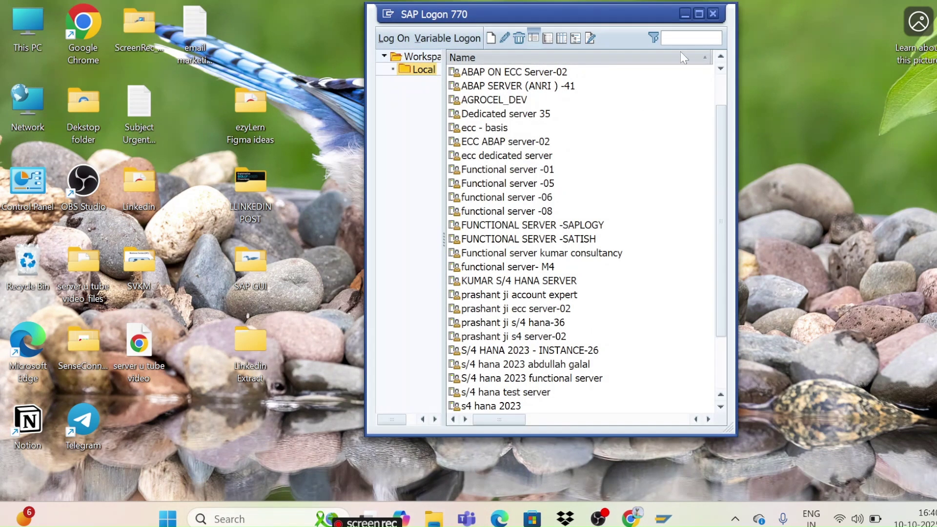
click(697, 14)
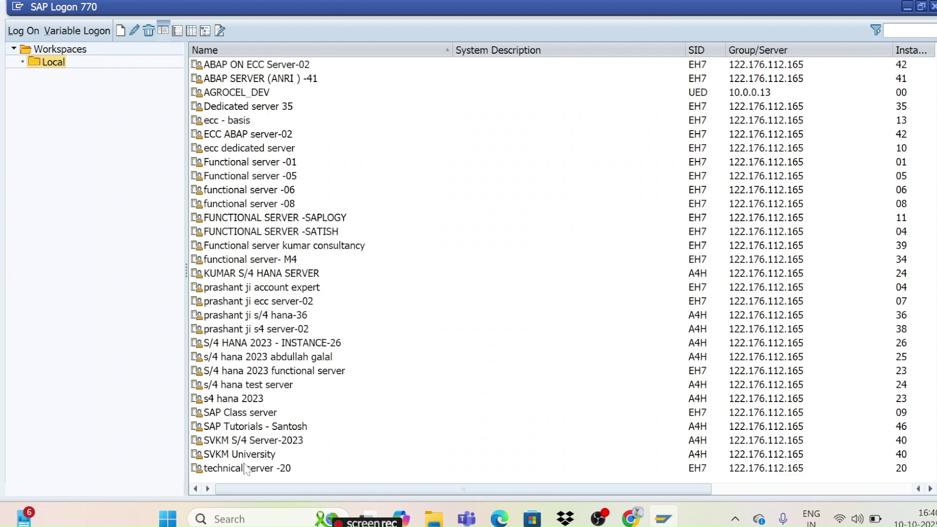
click(249, 400)
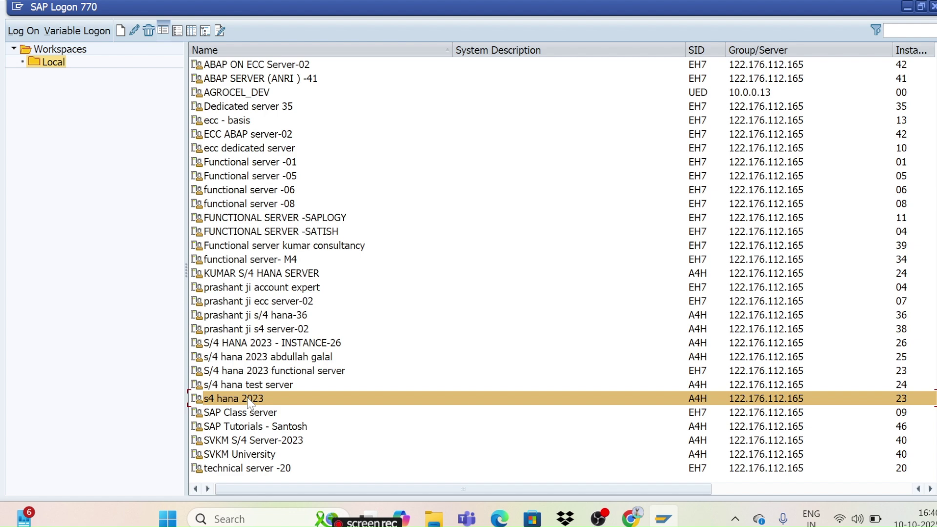
double_click(249, 400)
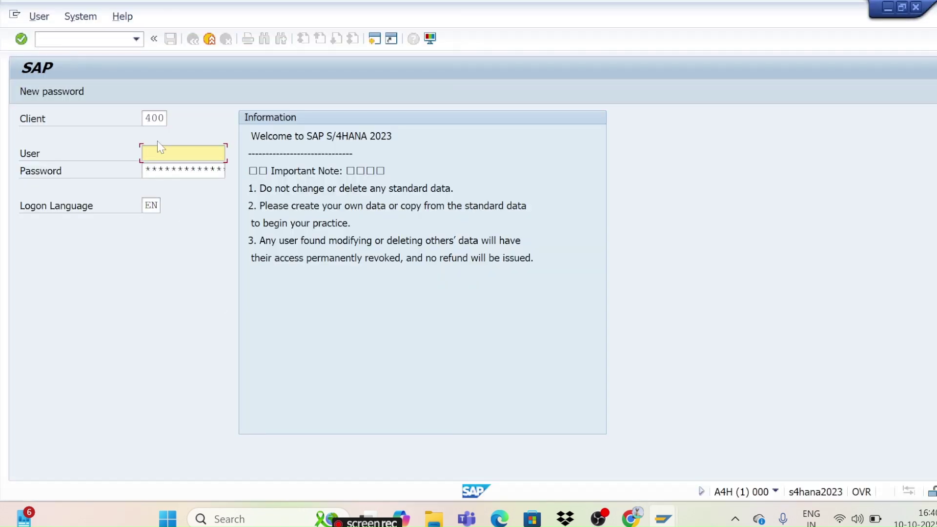
- Fill in the saved user name and the account password, and try to log on to client 400
key(Down)
key(Down)
key(Return)
key(Tab)
text(*****)
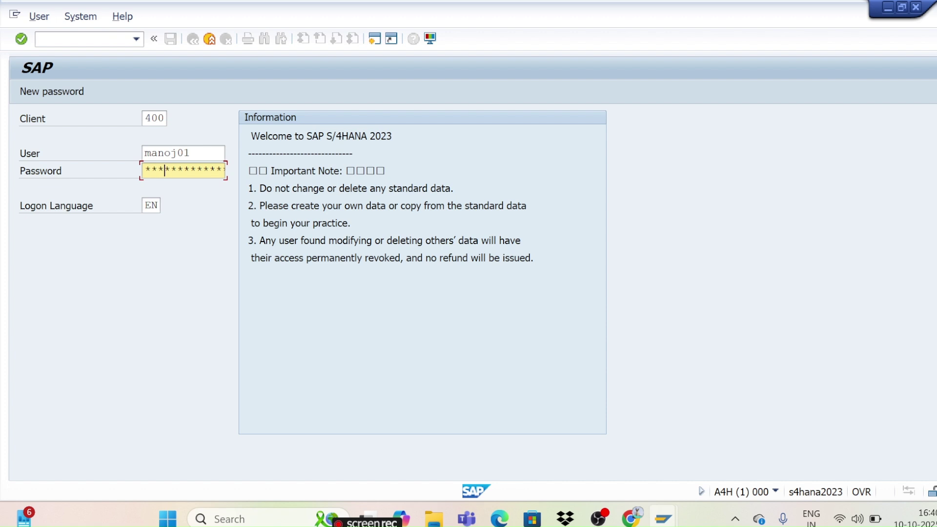
text(***)
key(Return)
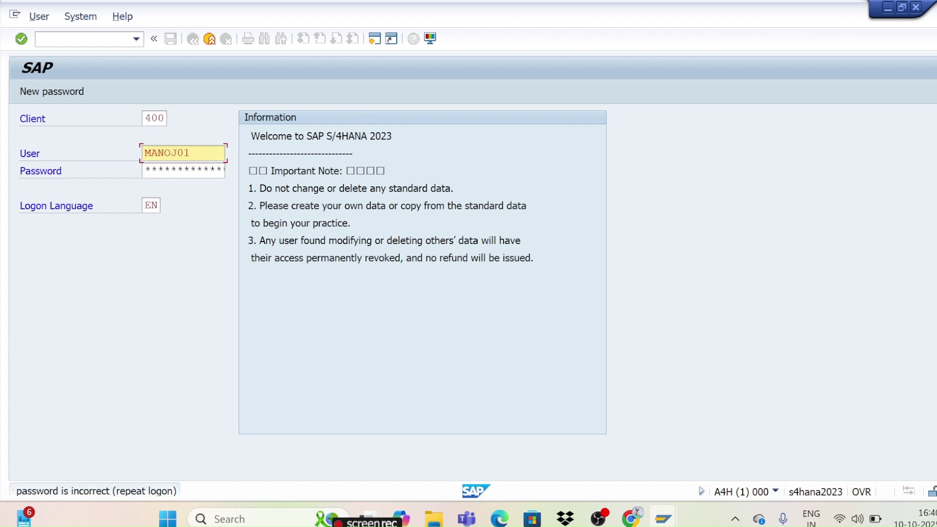
- Re-enter the account password, log on and acknowledge the information message about logon attempts
key(Tab)
text(****)
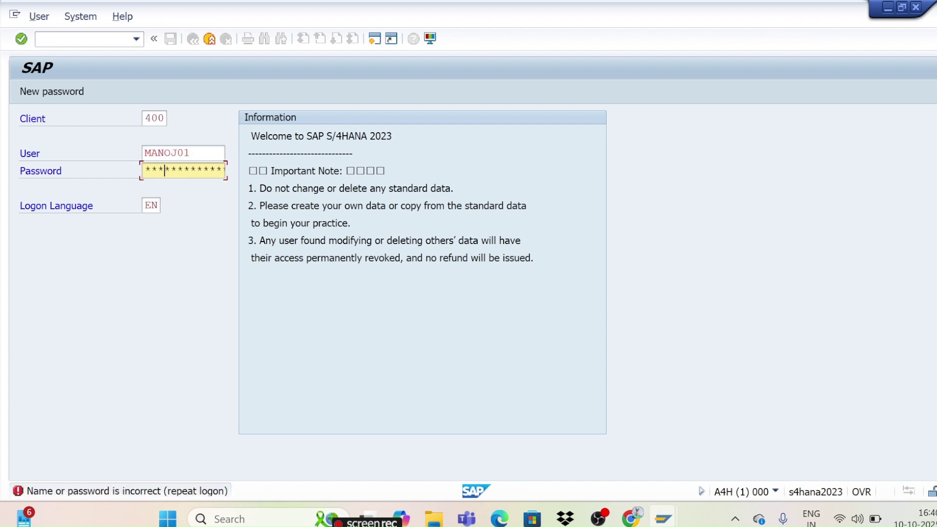
text(****)
key(Return)
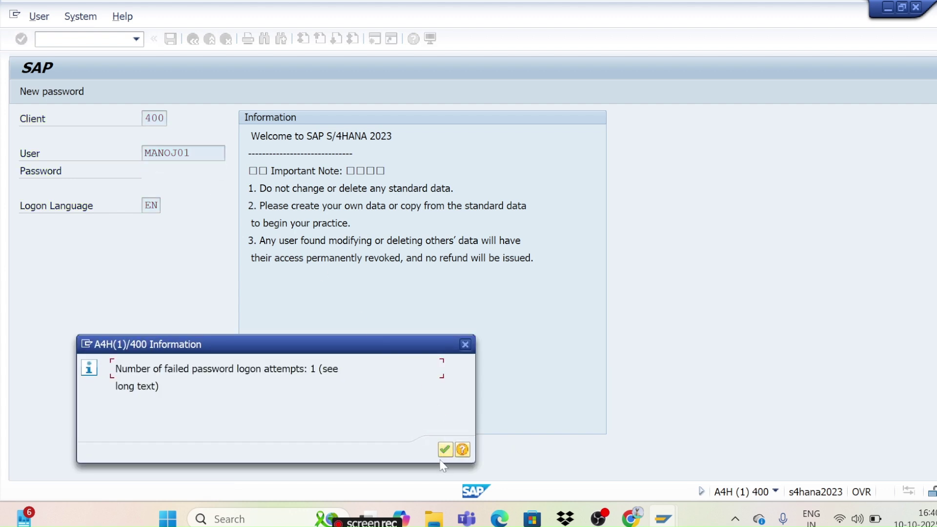
click(445, 449)
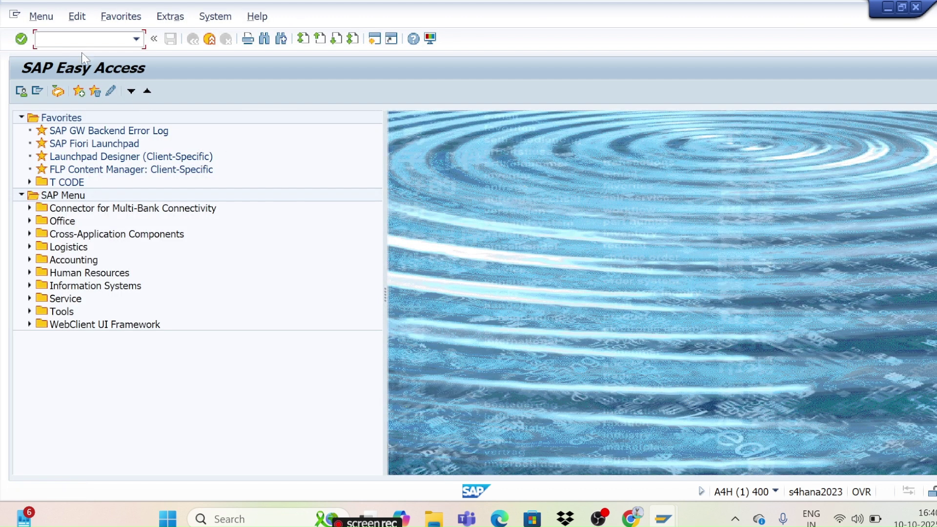
- Exit the s4 hana 2023 session with the command /nex and close the SAP Logon window
text(/nex)
key(Return)
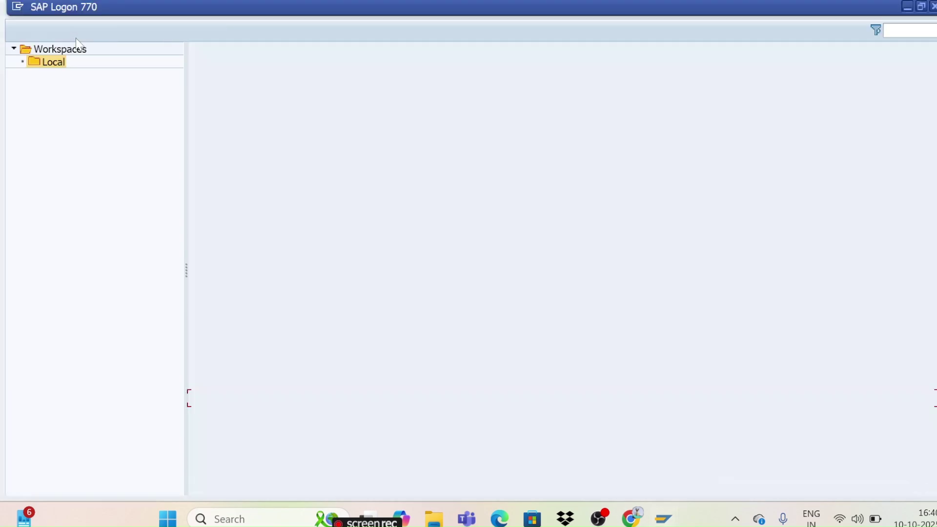
click(933, 6)
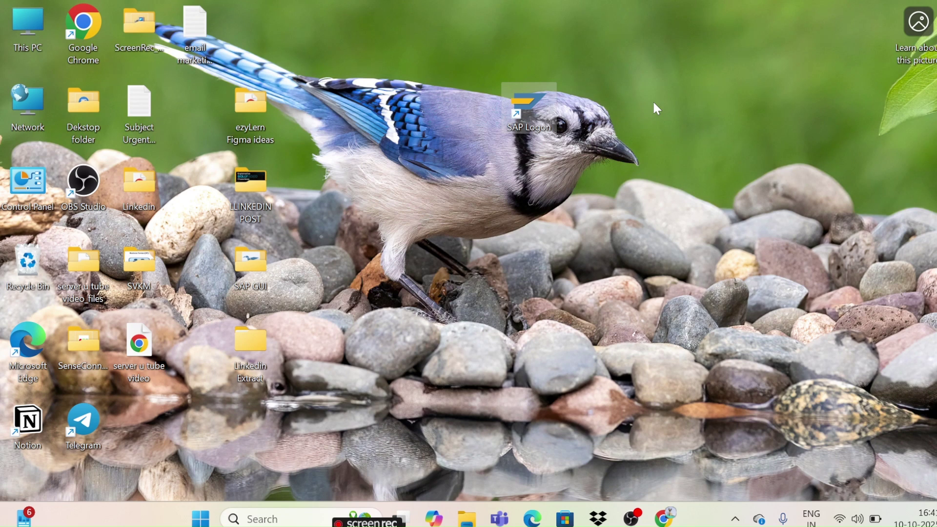
- Switch to Chrome, return to the ezyLern YouTube channel's playlists page and browse the created playlists
click(663, 518)
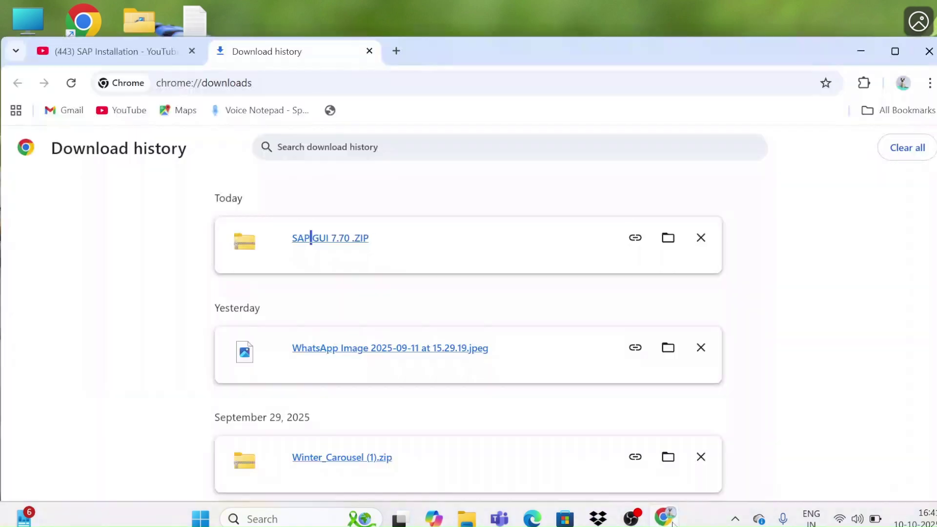
click(139, 52)
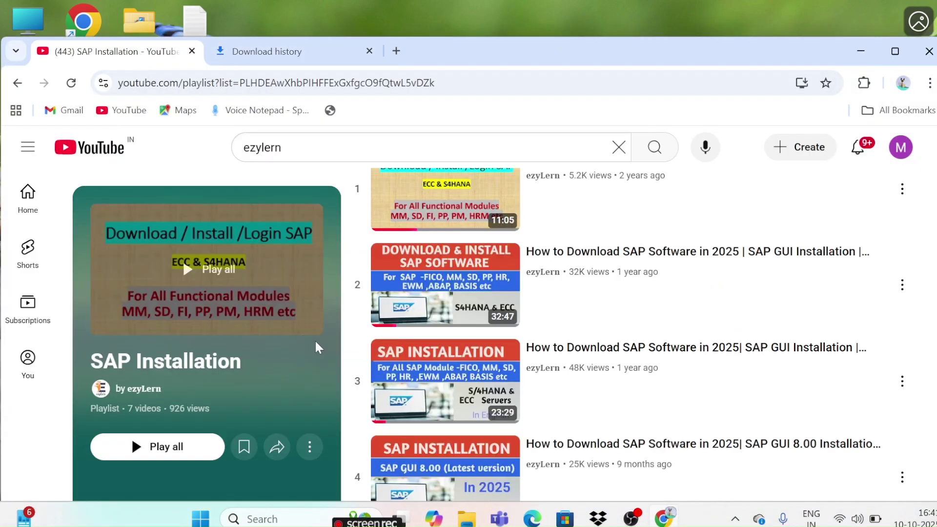
click(17, 83)
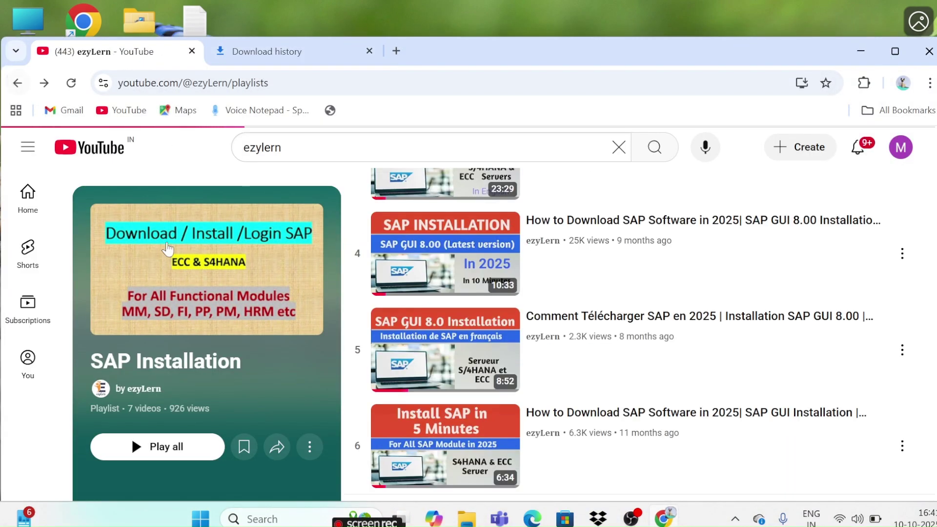
scroll(339, 366, down, 3)
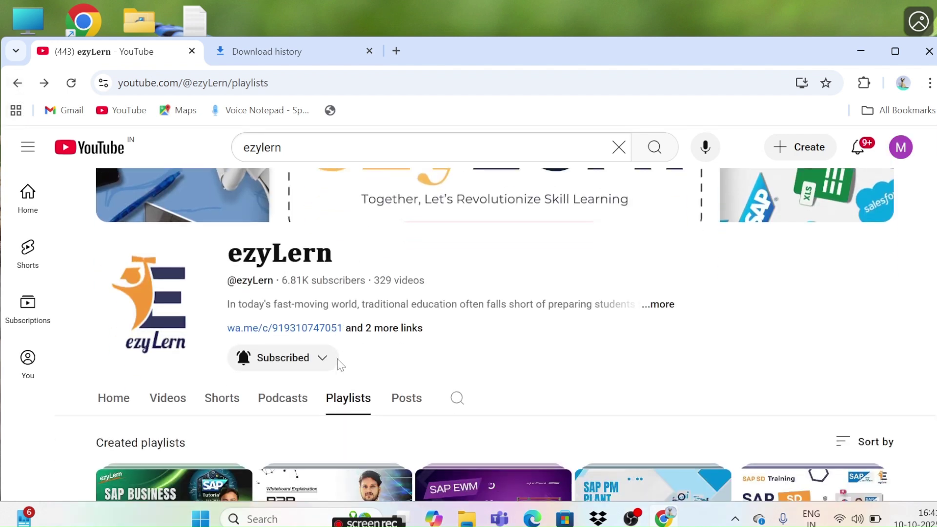
scroll(339, 366, down, 3)
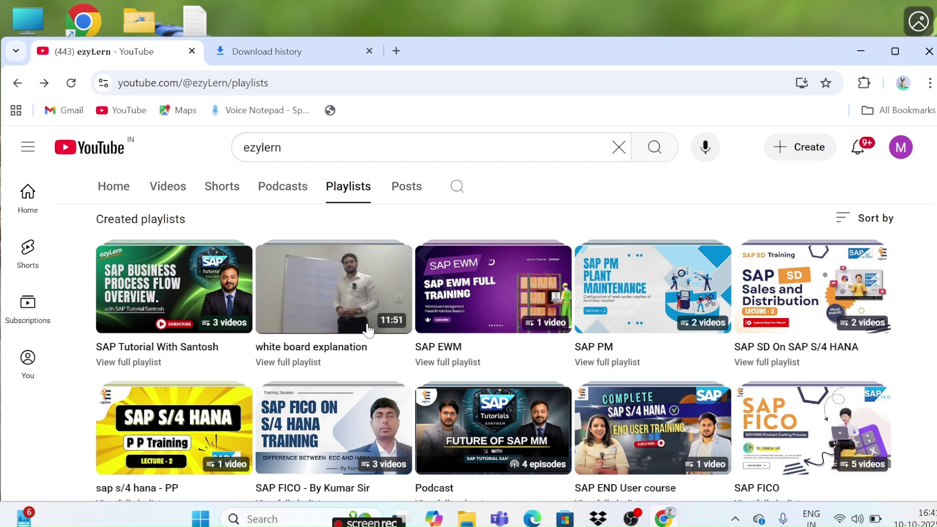
scroll(370, 332, down, 3)
scroll(369, 333, down, 4)
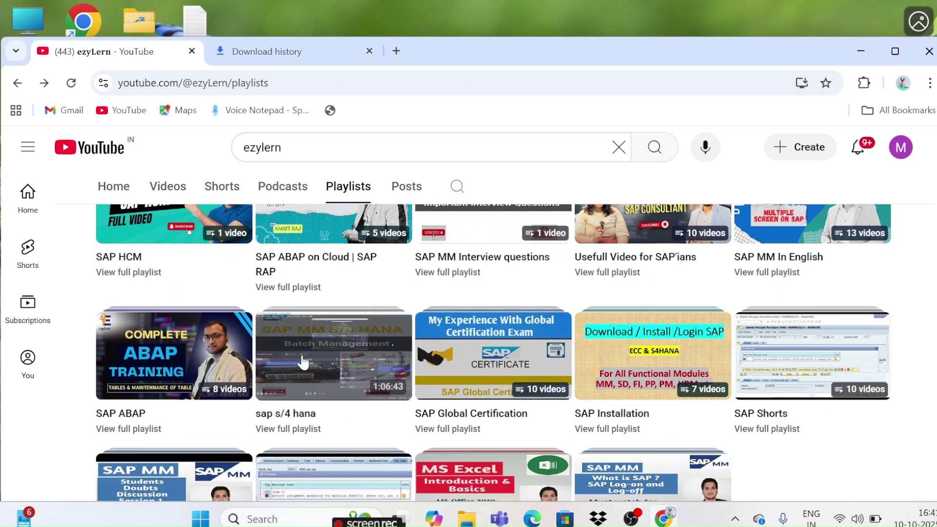
- Open the SAP Global Certification playlist and look through its videos
click(450, 431)
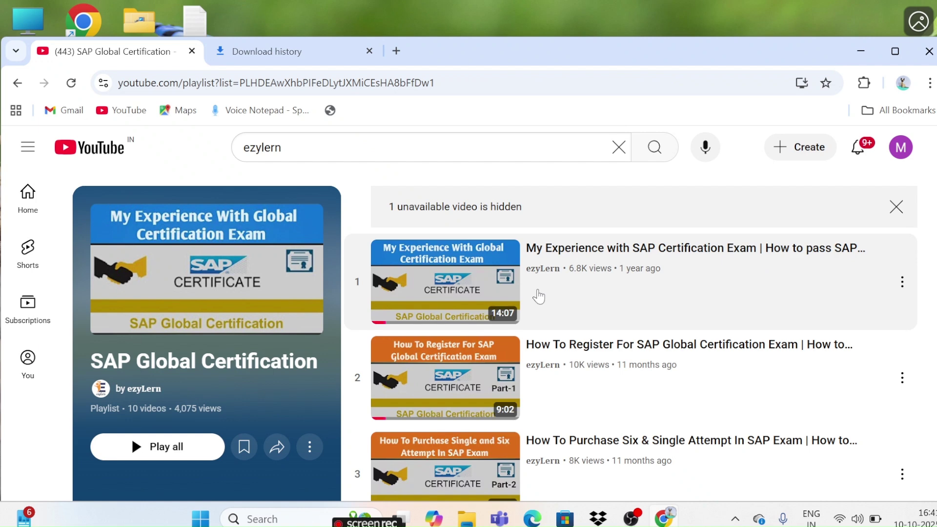
scroll(586, 380, down, 4)
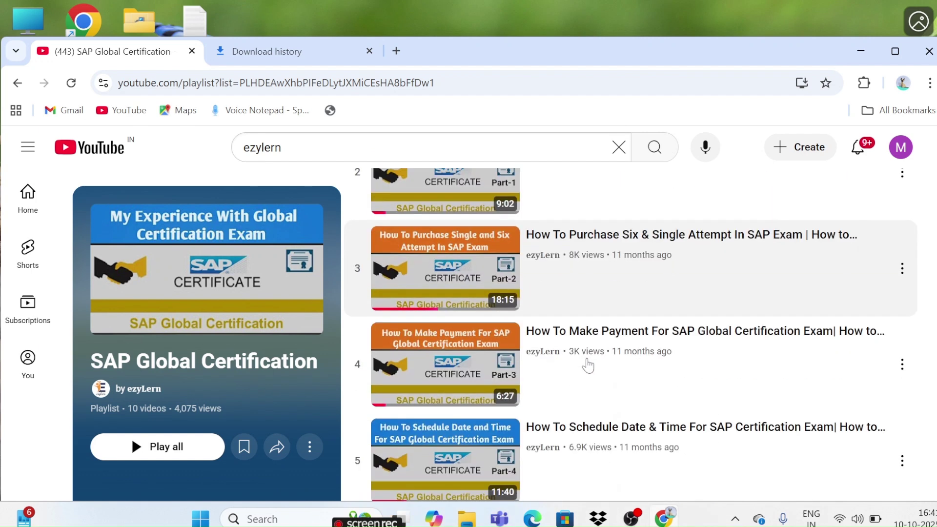
scroll(588, 365, down, 3)
scroll(588, 365, up, 5)
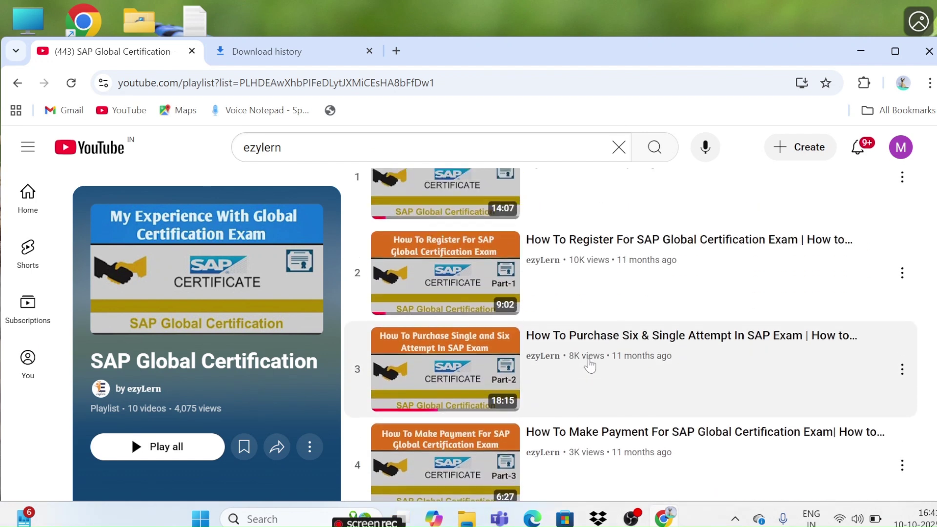
scroll(589, 365, up, 2)
scroll(592, 365, down, 1)
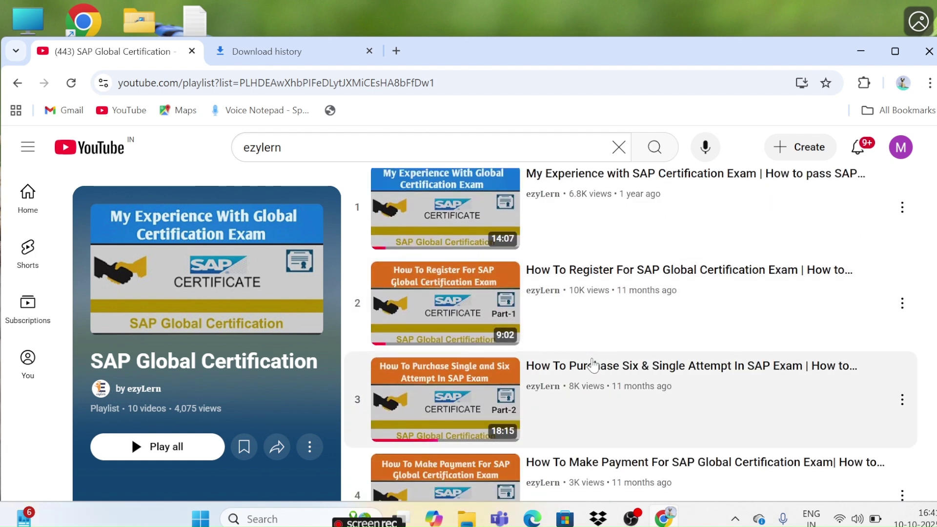